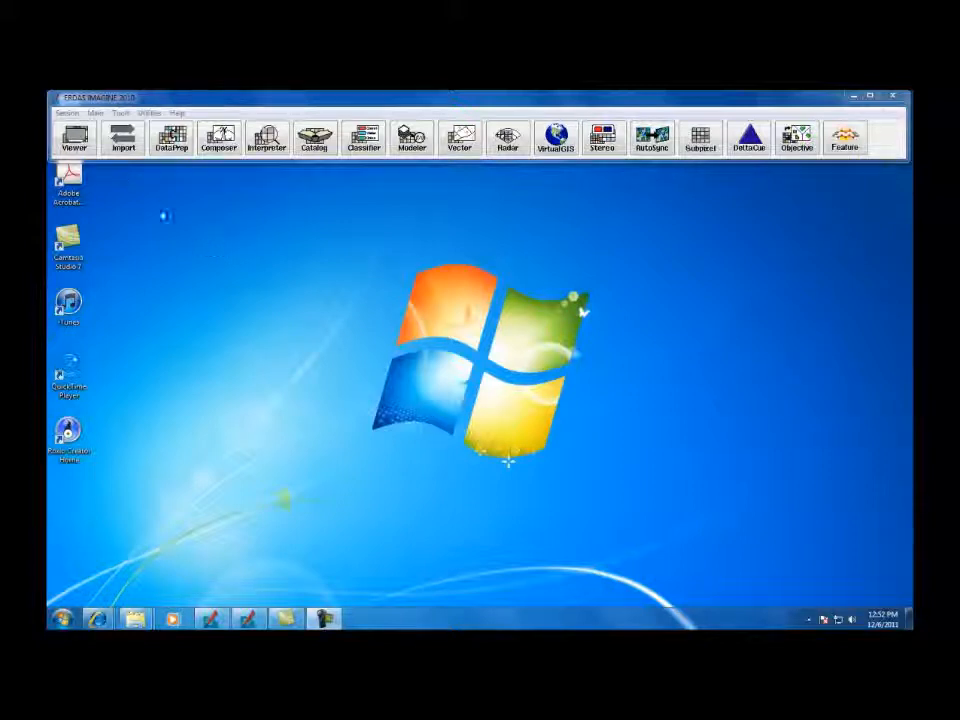
Open a new Classic Viewer window.
click(74, 140)
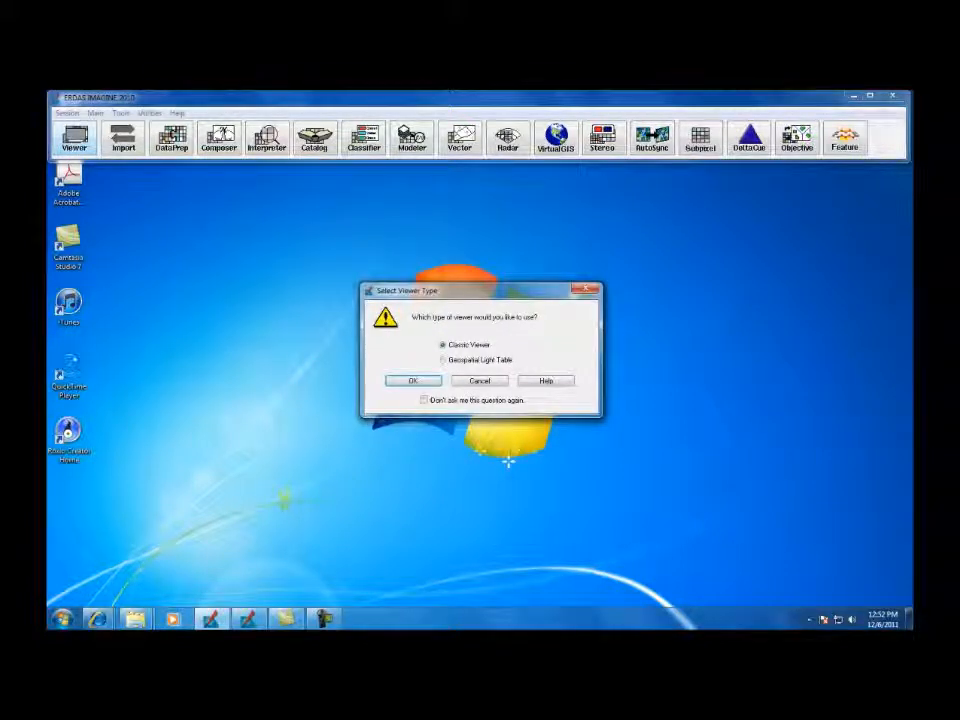
click(430, 381)
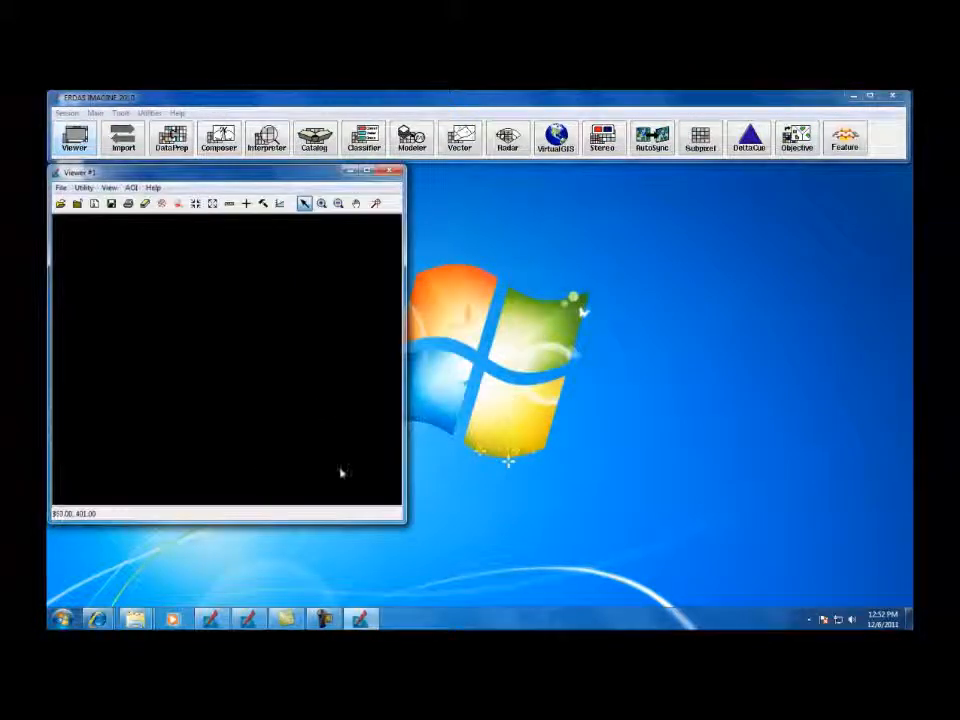
click(64, 206)
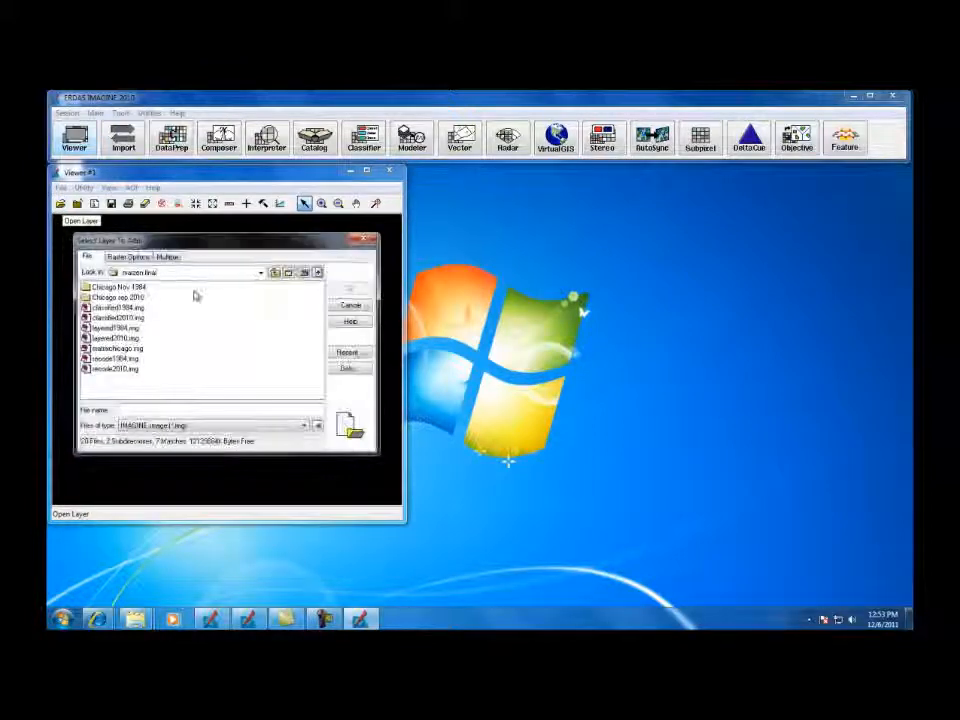
click(350, 306)
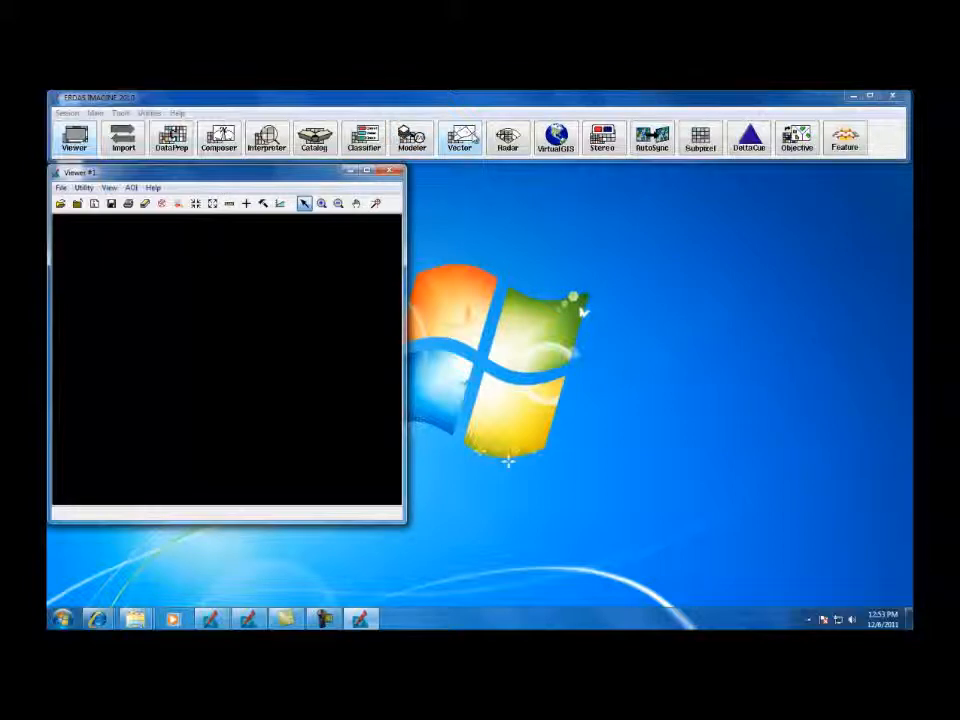
click(474, 136)
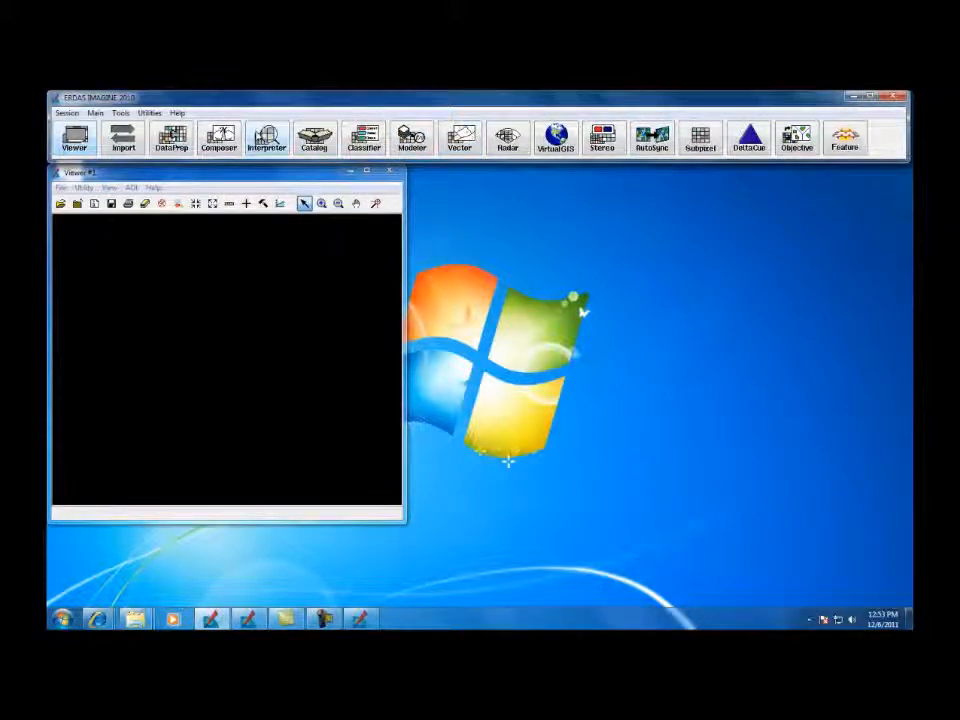
Open the Layer Stack utility from the Image Interpreter utilities.
click(267, 137)
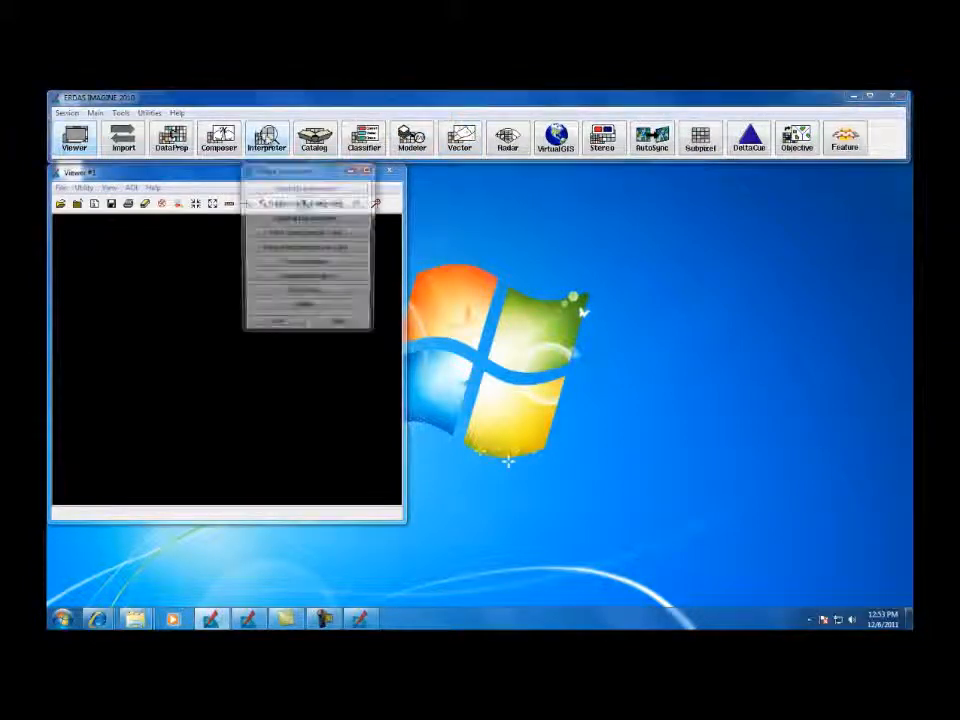
click(337, 310)
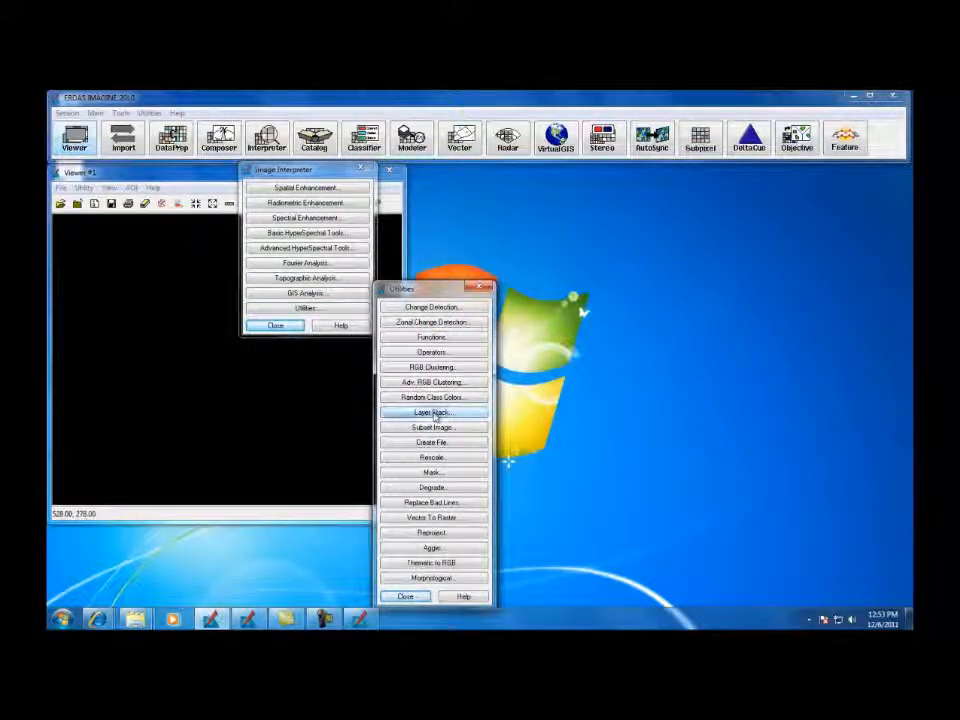
click(433, 413)
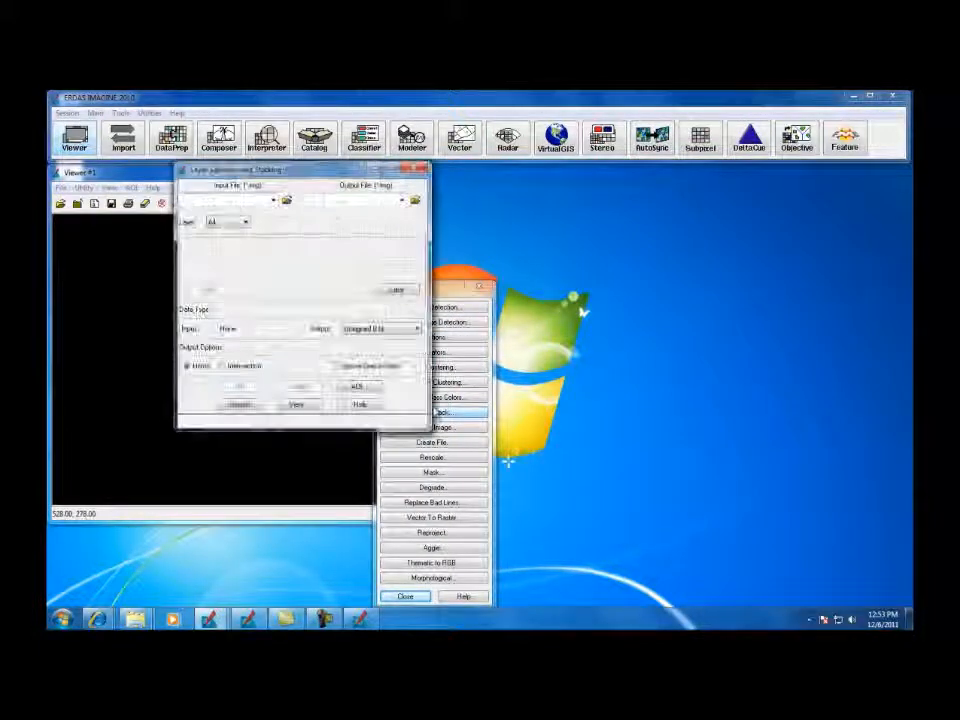
click(289, 201)
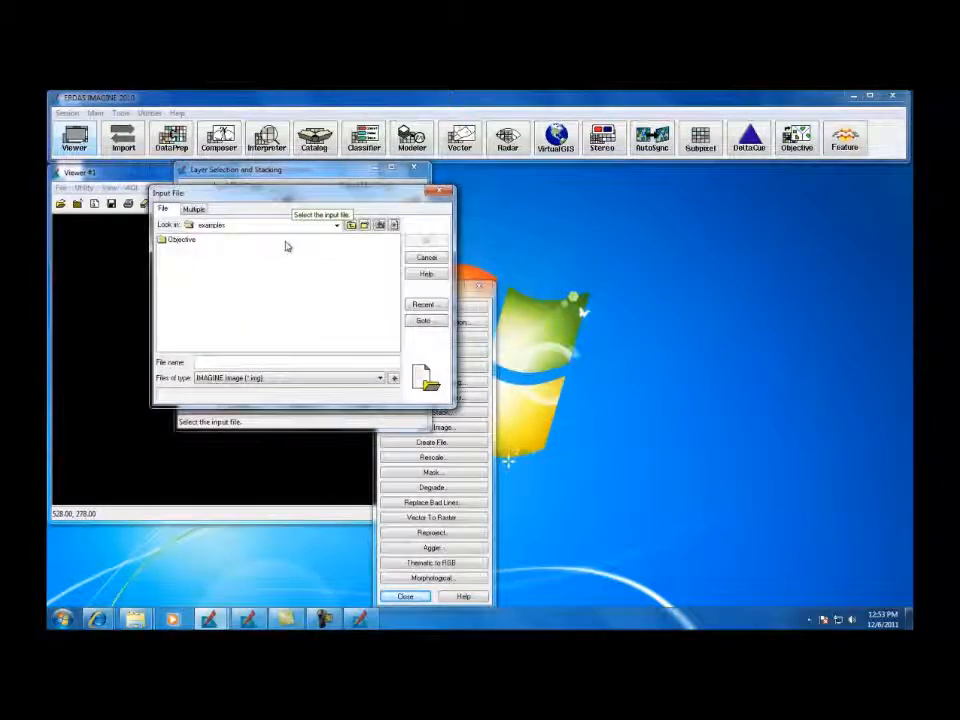
click(337, 226)
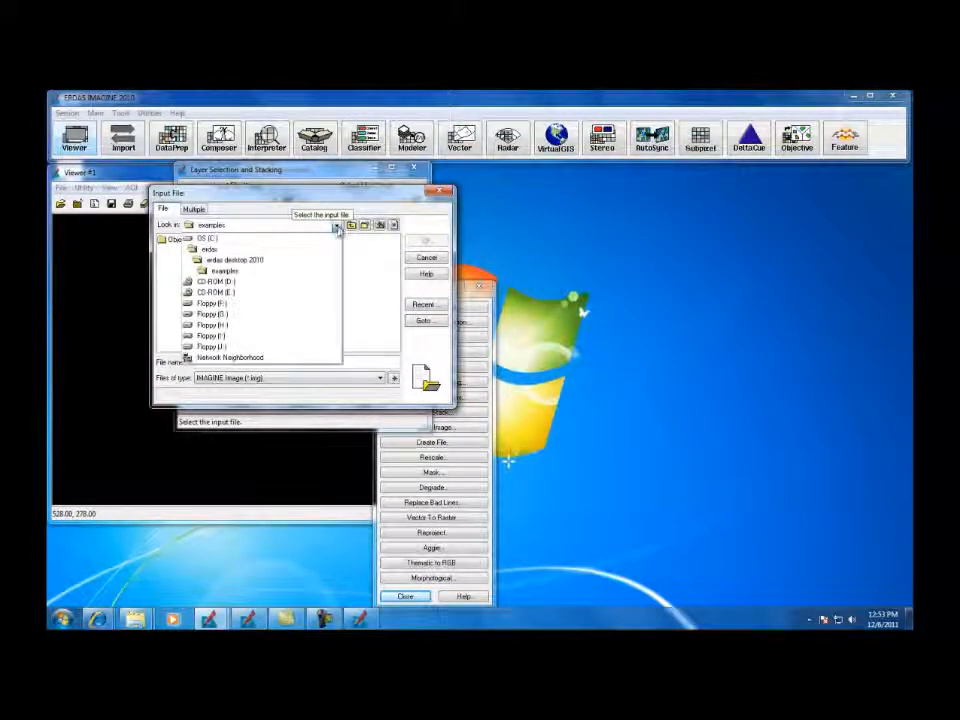
click(215, 346)
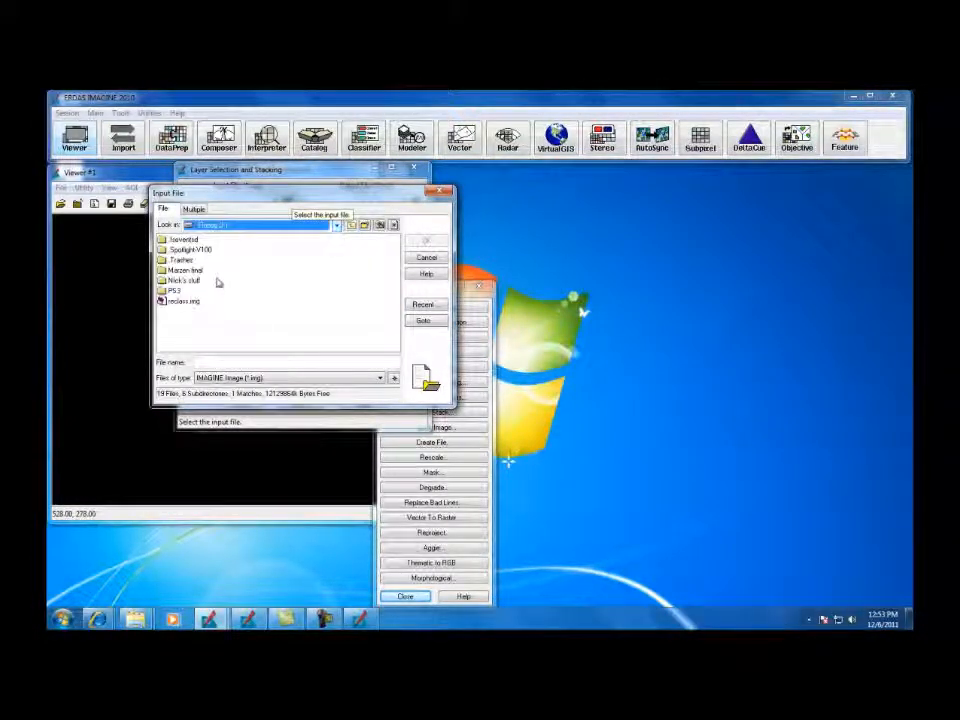
double_click(194, 271)
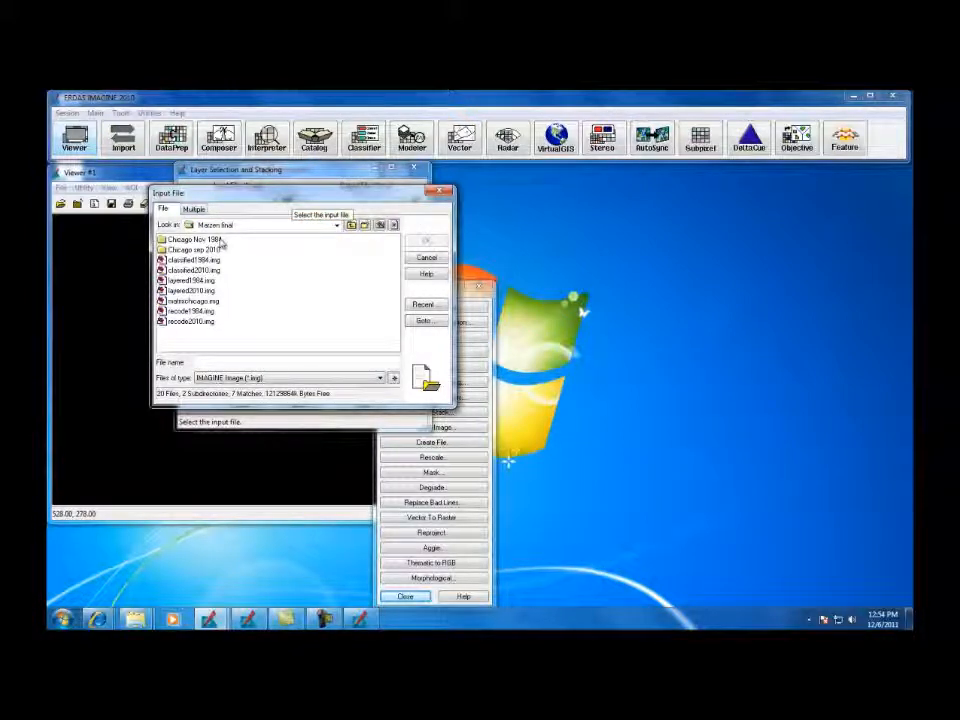
double_click(200, 240)
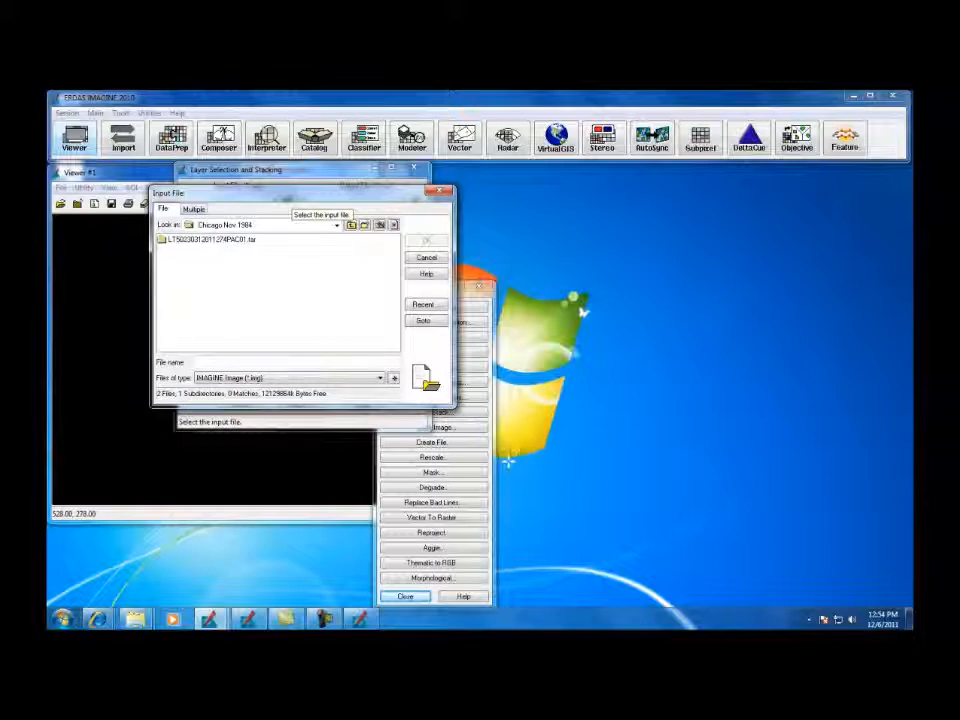
click(380, 378)
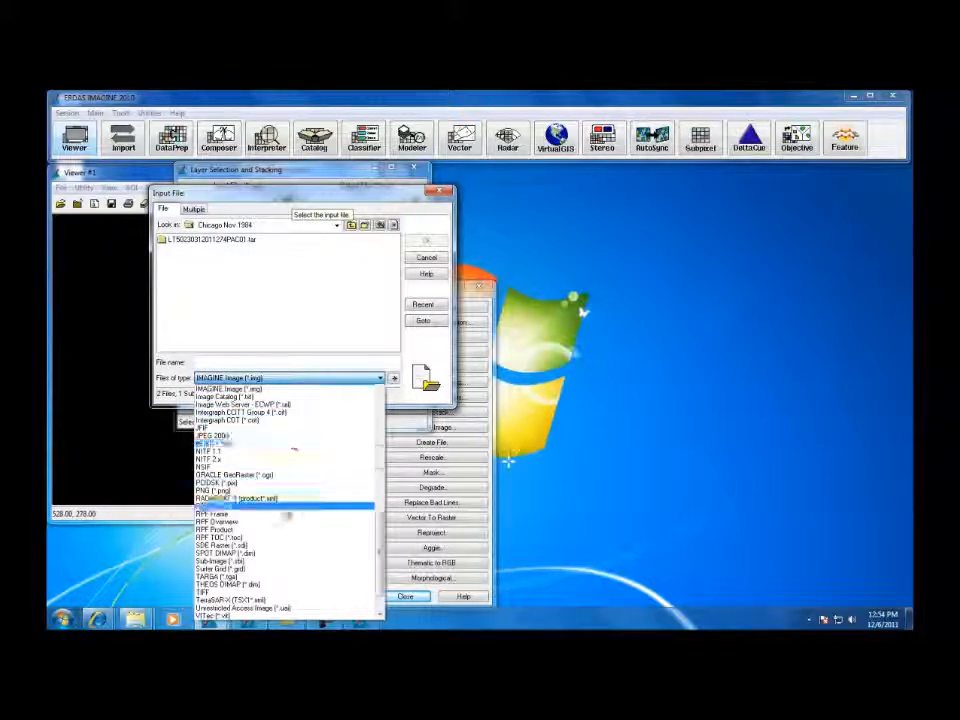
click(245, 592)
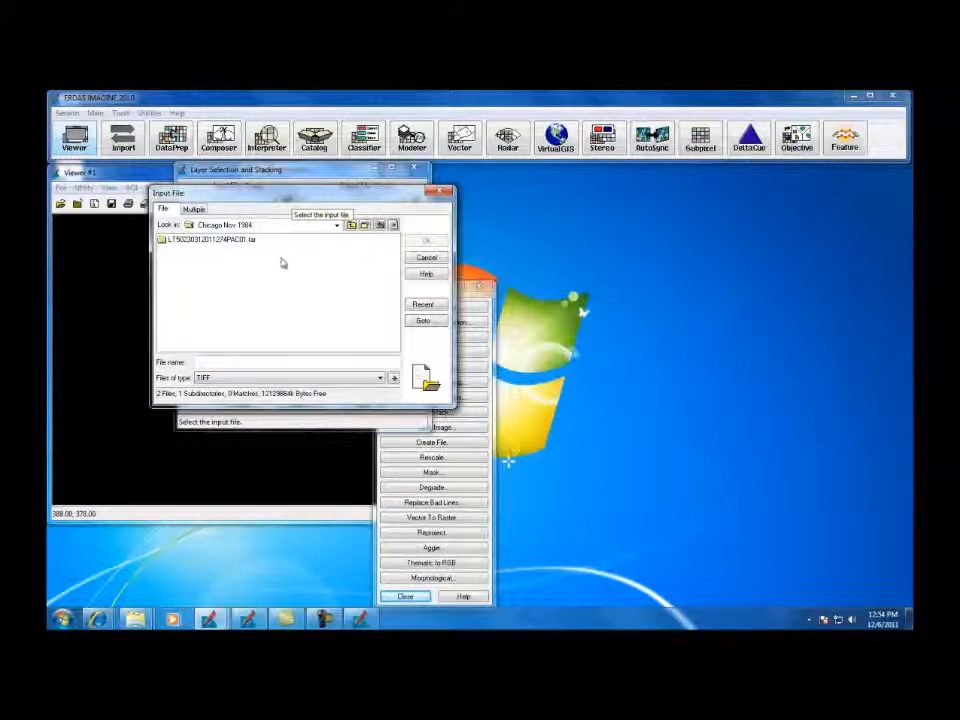
double_click(232, 241)
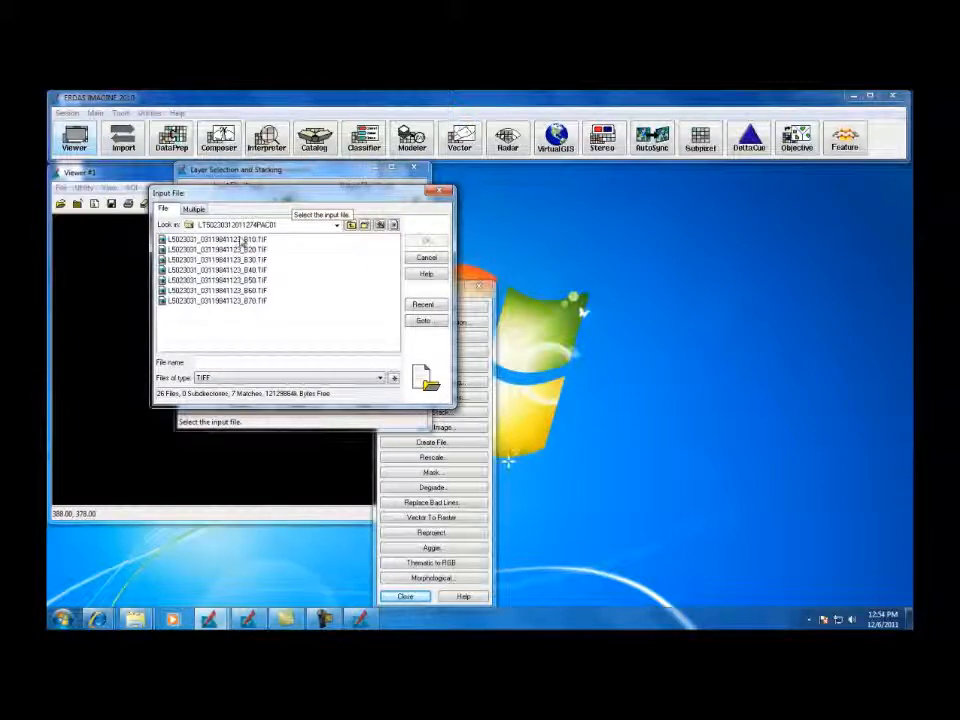
Load the seven 1984 band files from B10 to B70 as the stack input and set Layer to All.
click(240, 241)
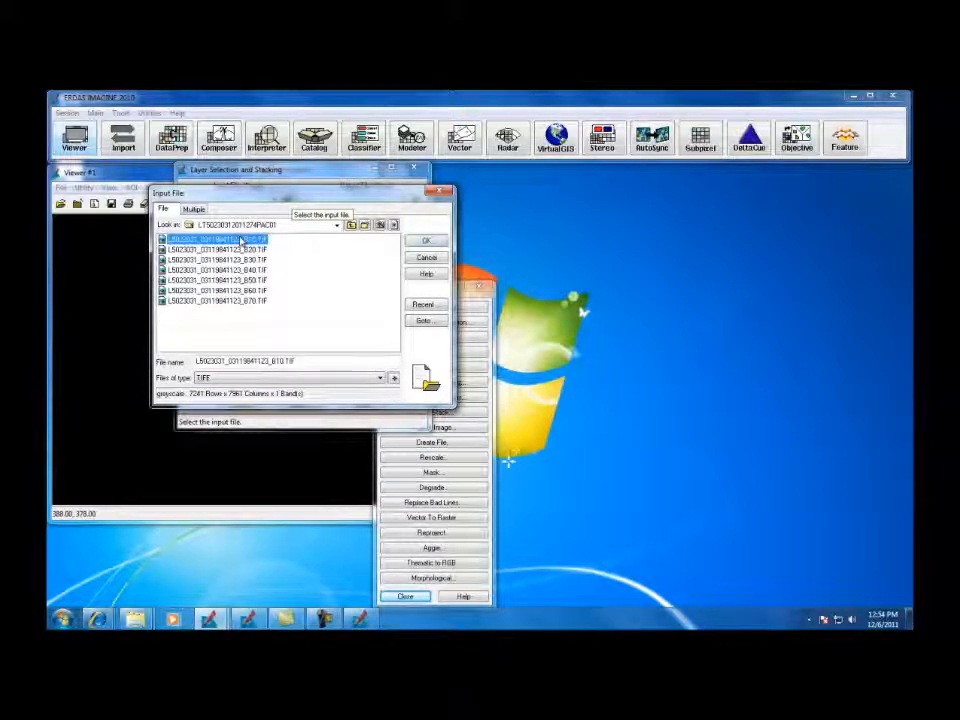
shift+click(247, 302)
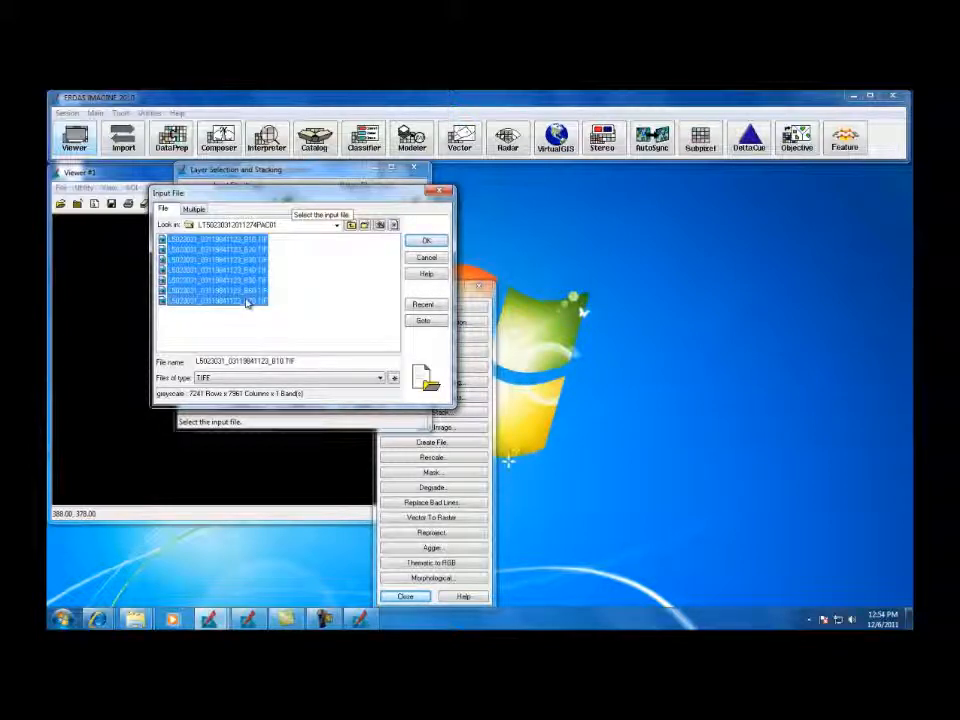
click(426, 242)
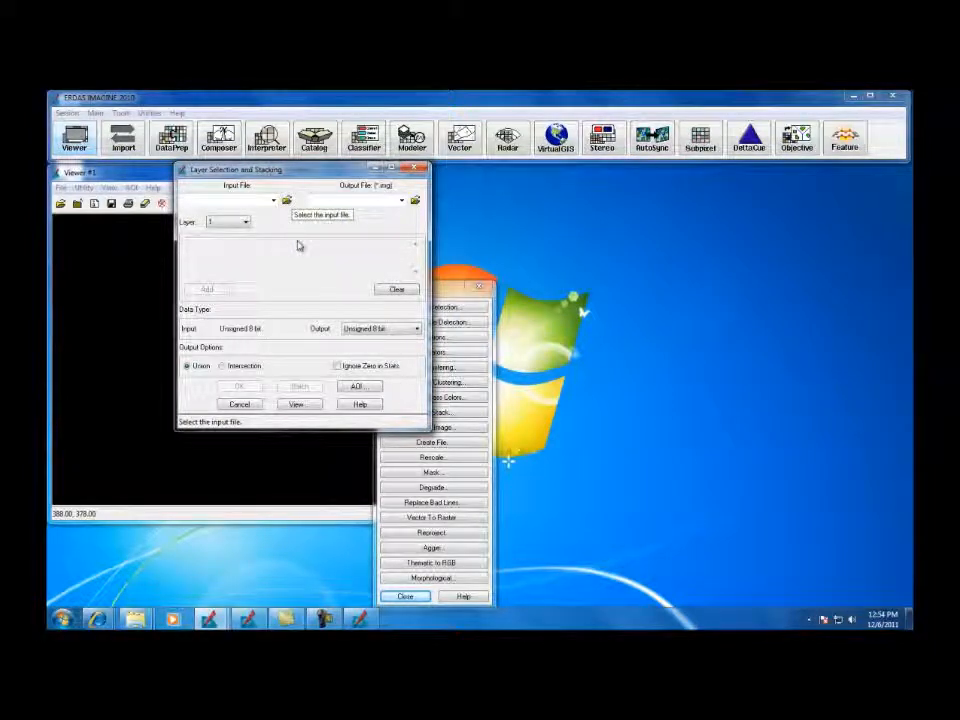
click(245, 222)
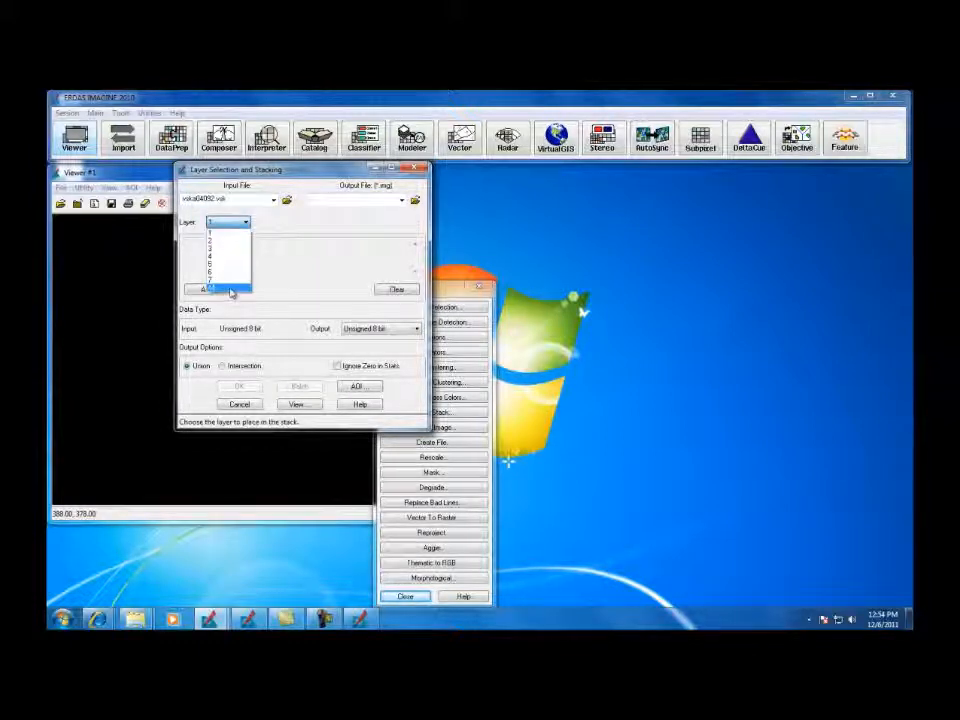
click(230, 288)
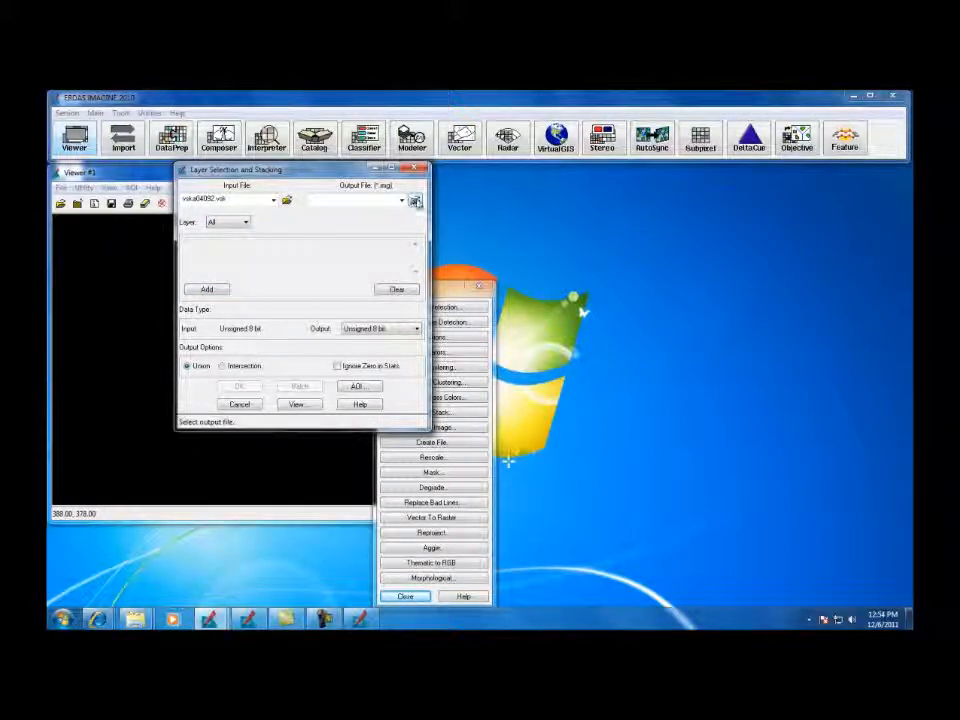
Cancel the layer stacking without choosing an output file and close the Image Interpreter.
click(416, 204)
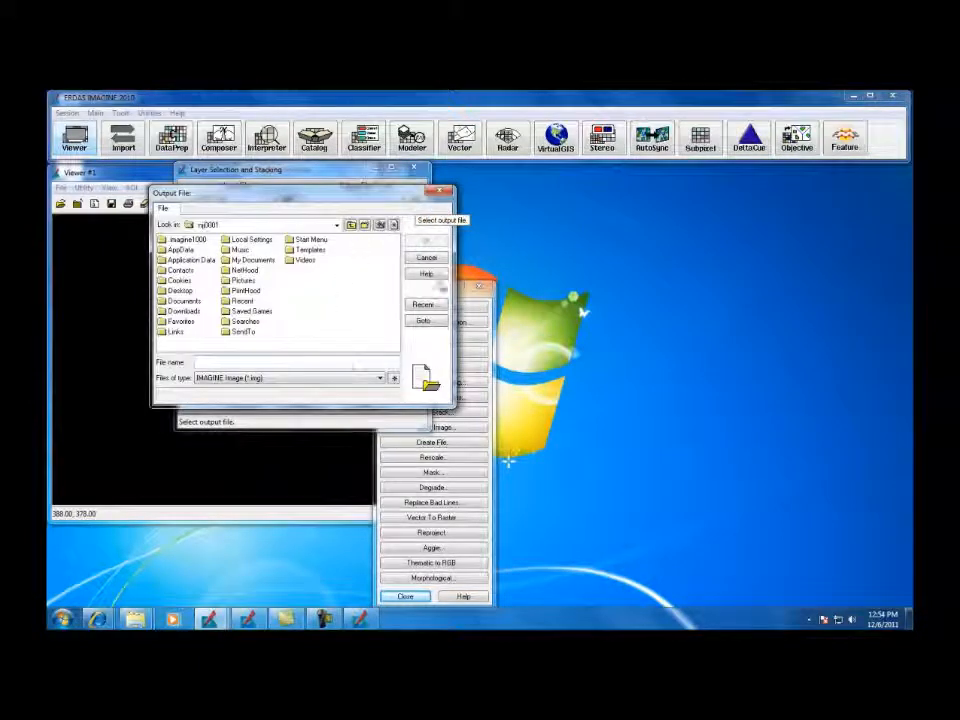
click(425, 259)
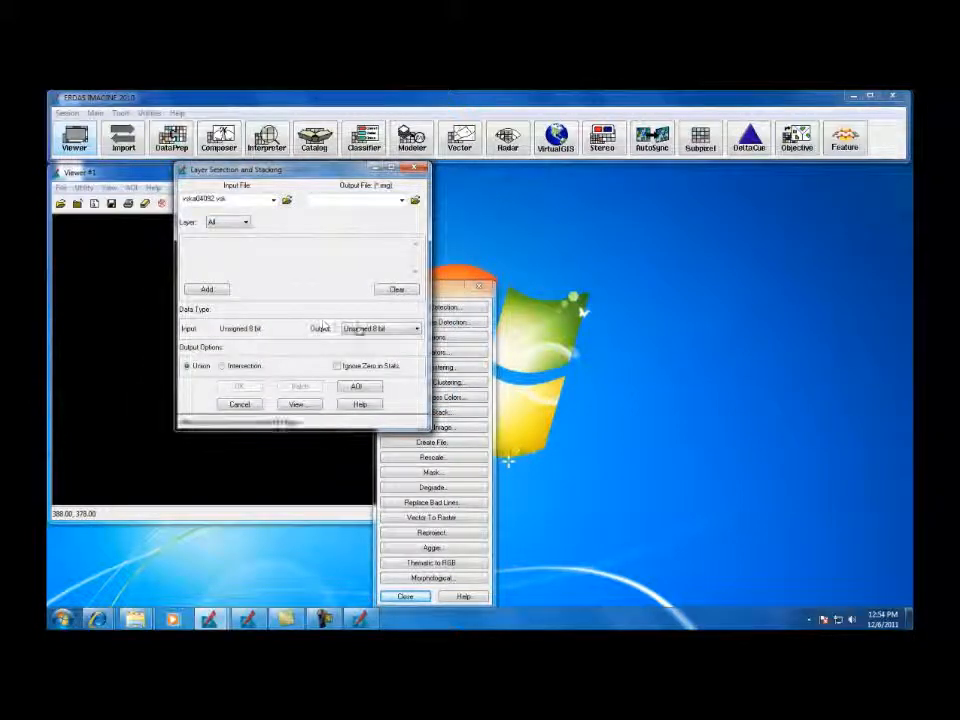
click(240, 404)
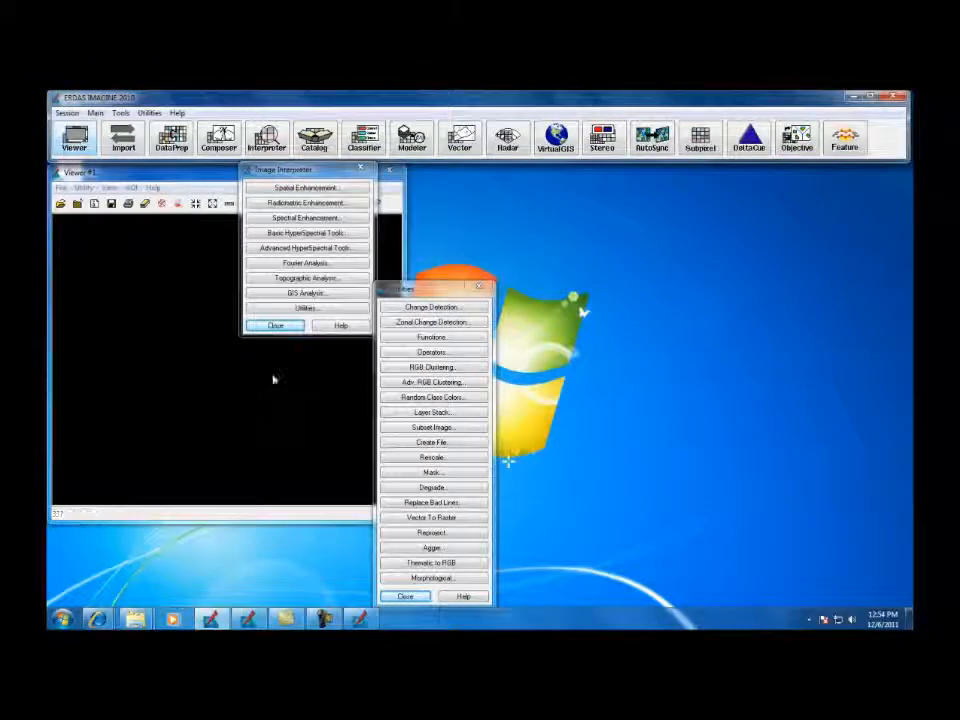
click(275, 325)
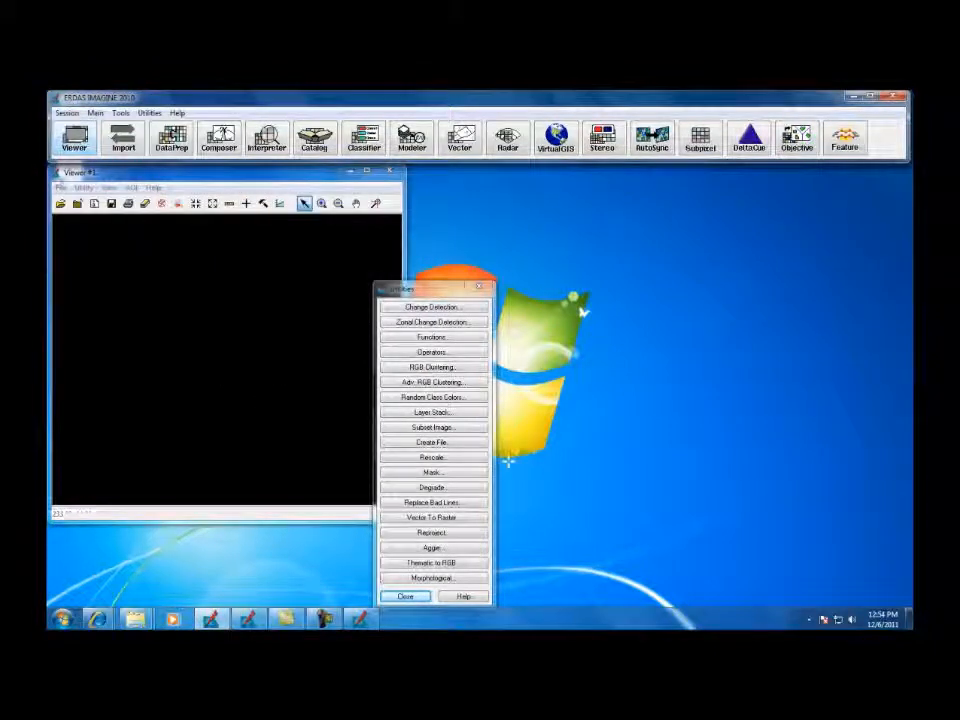
Open the recently used image layered1984.img in Viewer #1 and fit it to the window.
click(60, 203)
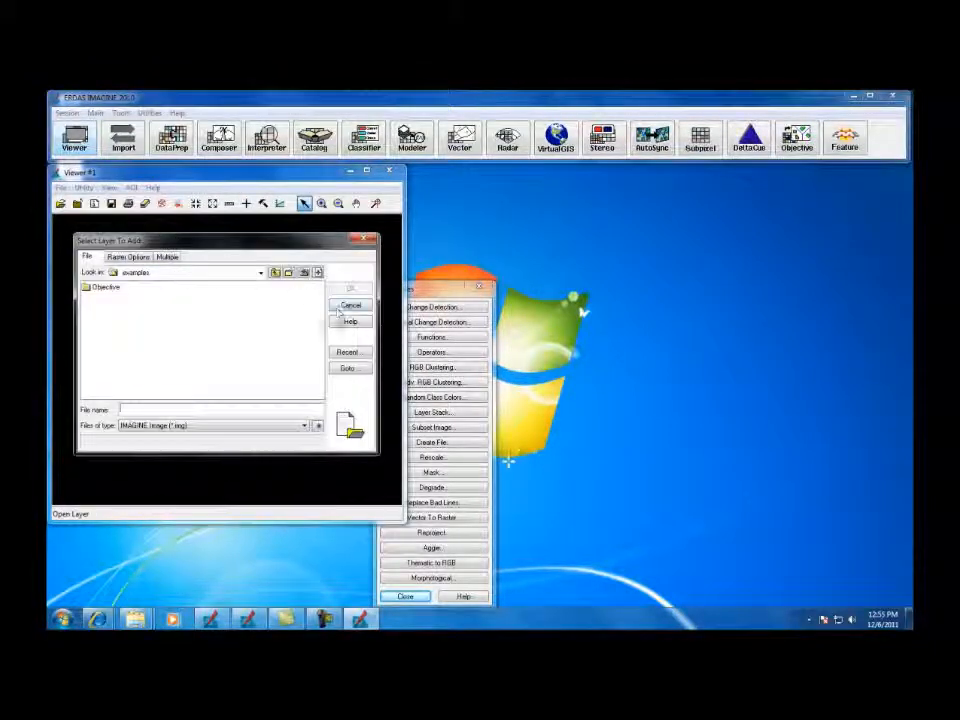
click(347, 352)
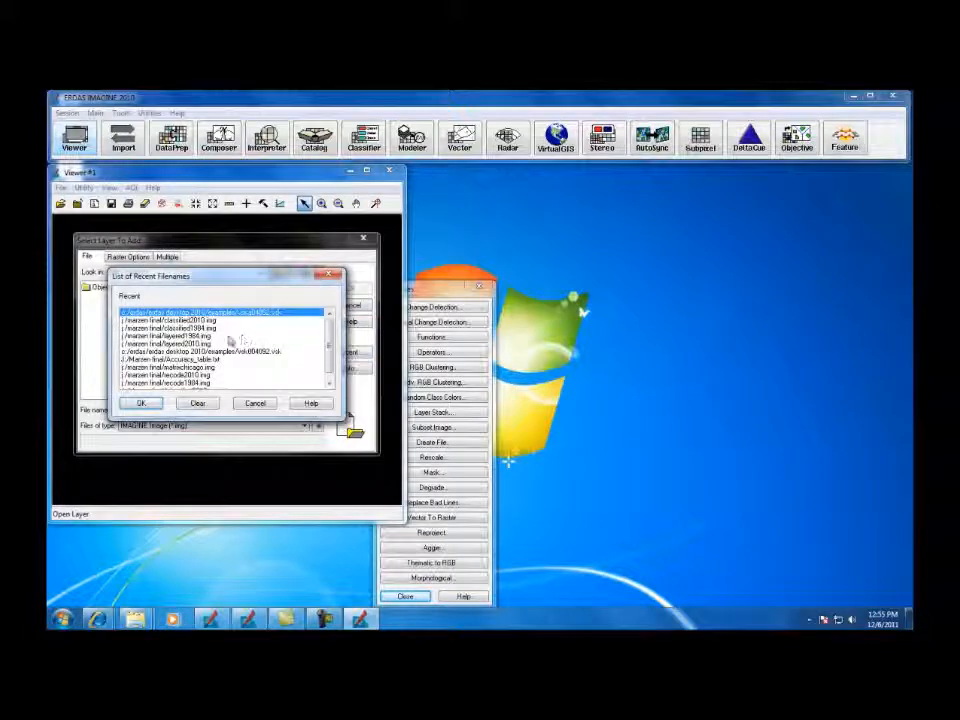
double_click(202, 336)
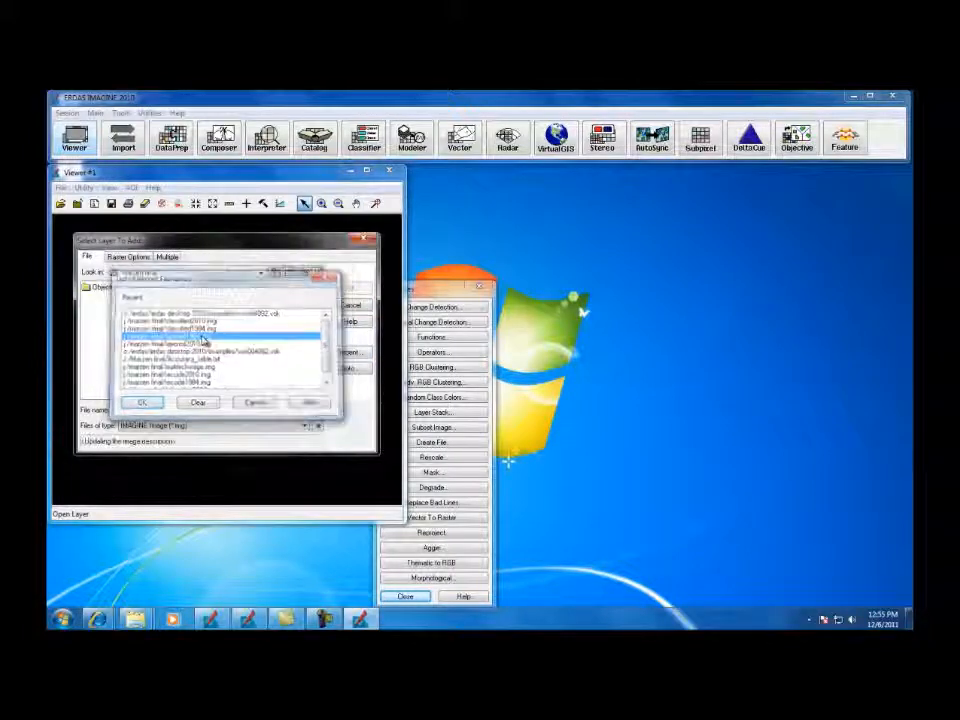
click(350, 288)
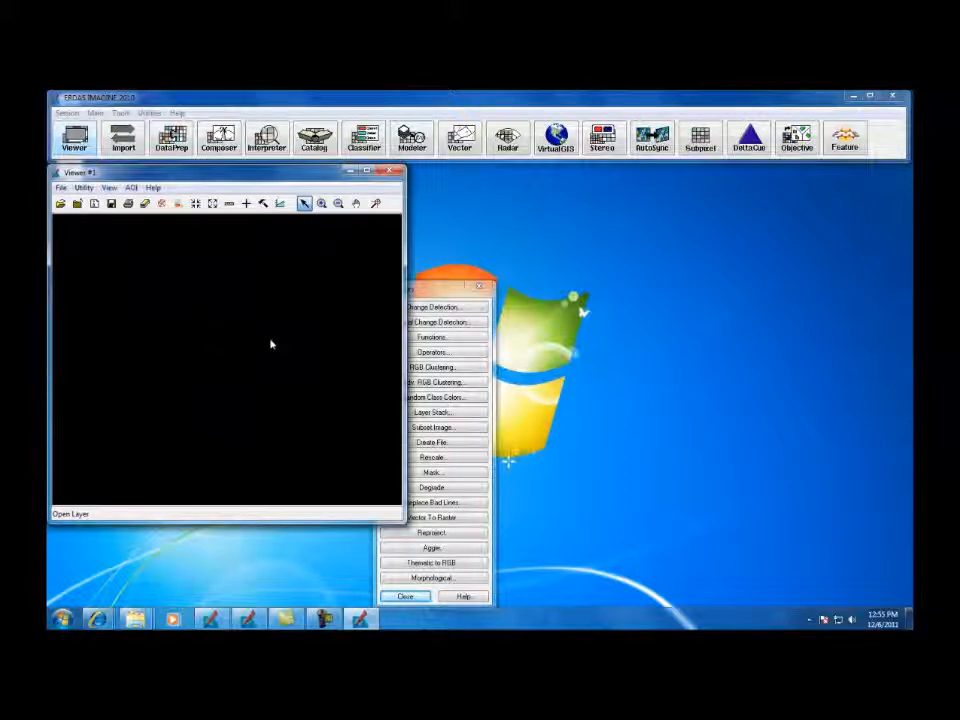
right_click(224, 383)
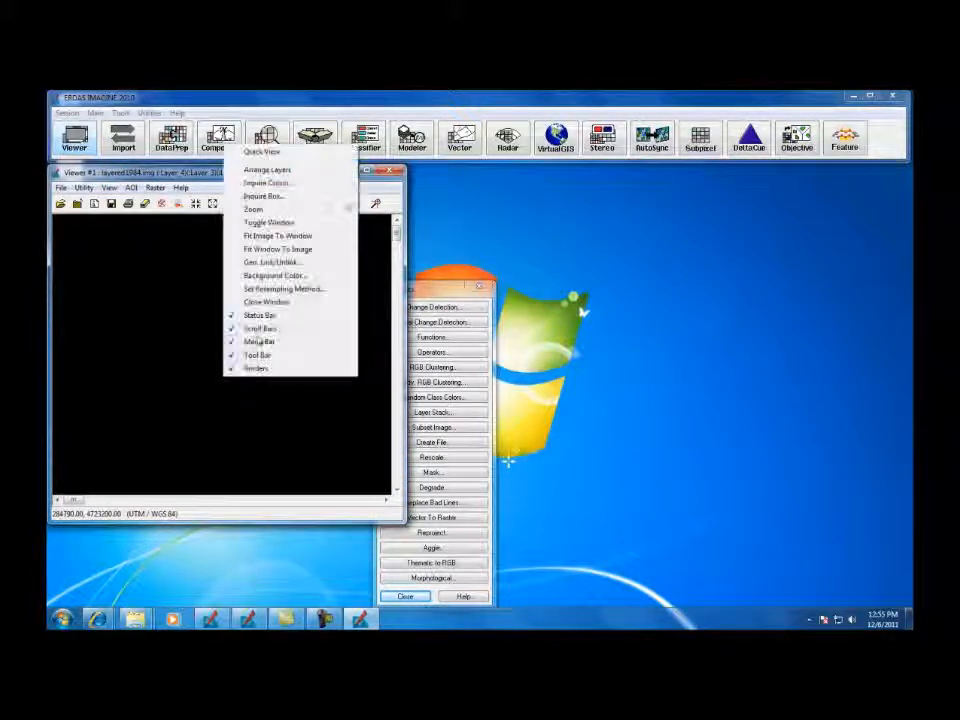
click(265, 236)
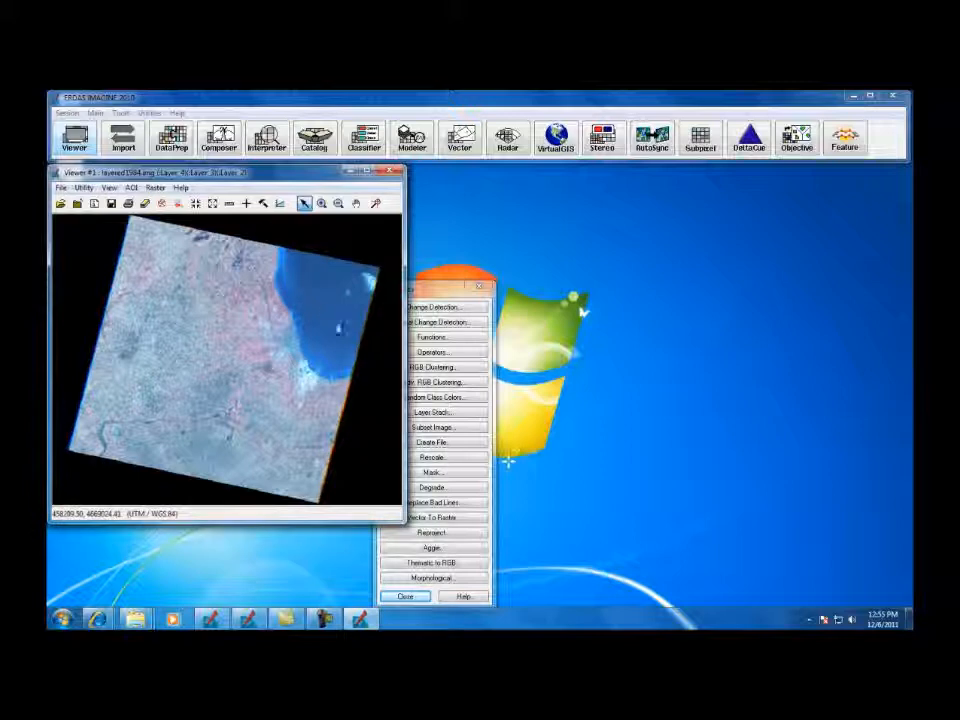
Examine the lake shoreline and the urban area beside it in the layered 1984 image.
scroll(308, 292, up, 4)
scroll(357, 374, up, 2)
scroll(300, 378, up, 4)
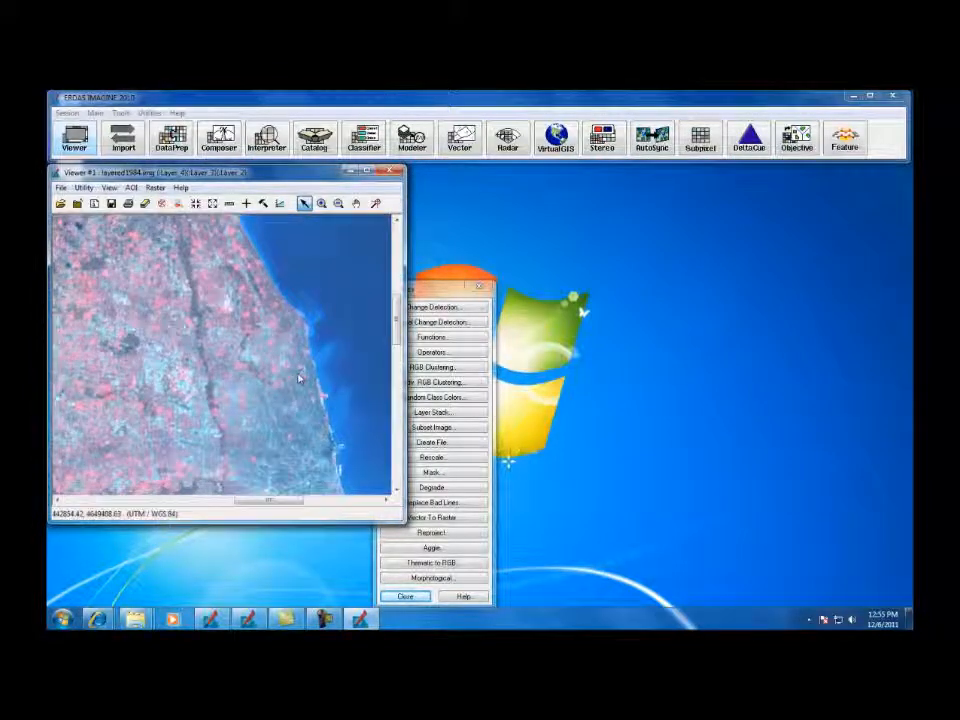
scroll(300, 378, up, 4)
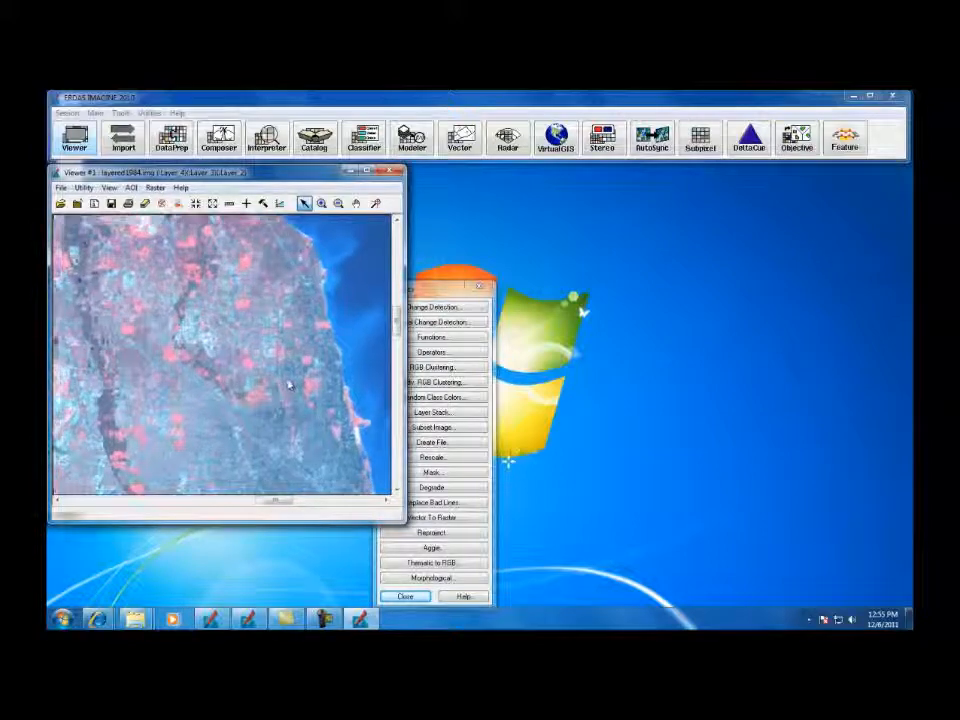
scroll(290, 385, up, 1)
scroll(290, 385, down, 4)
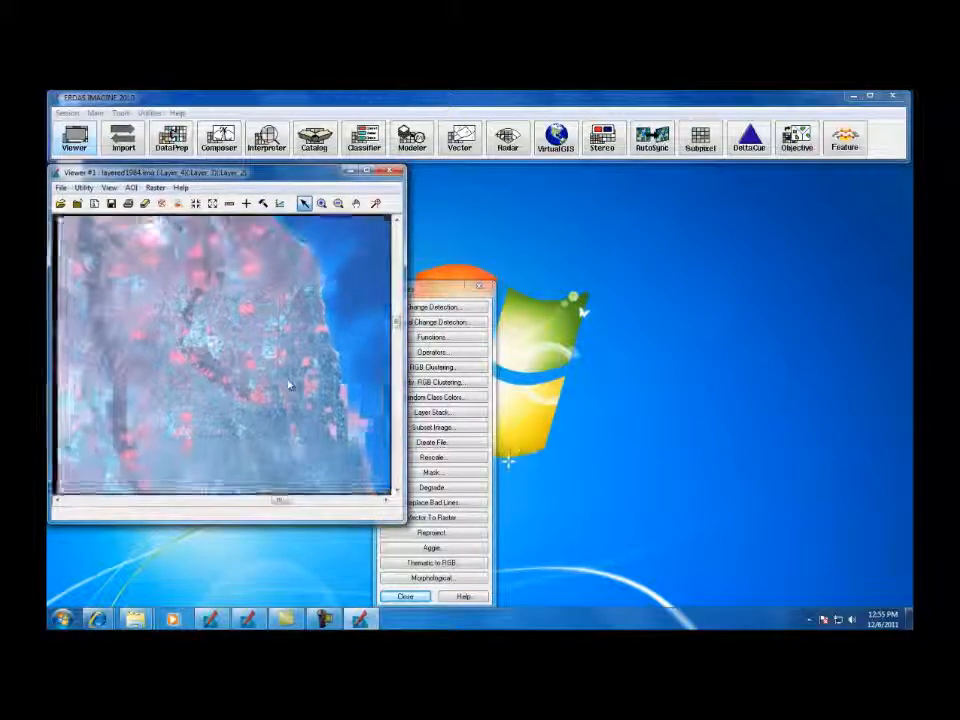
scroll(290, 385, down, 6)
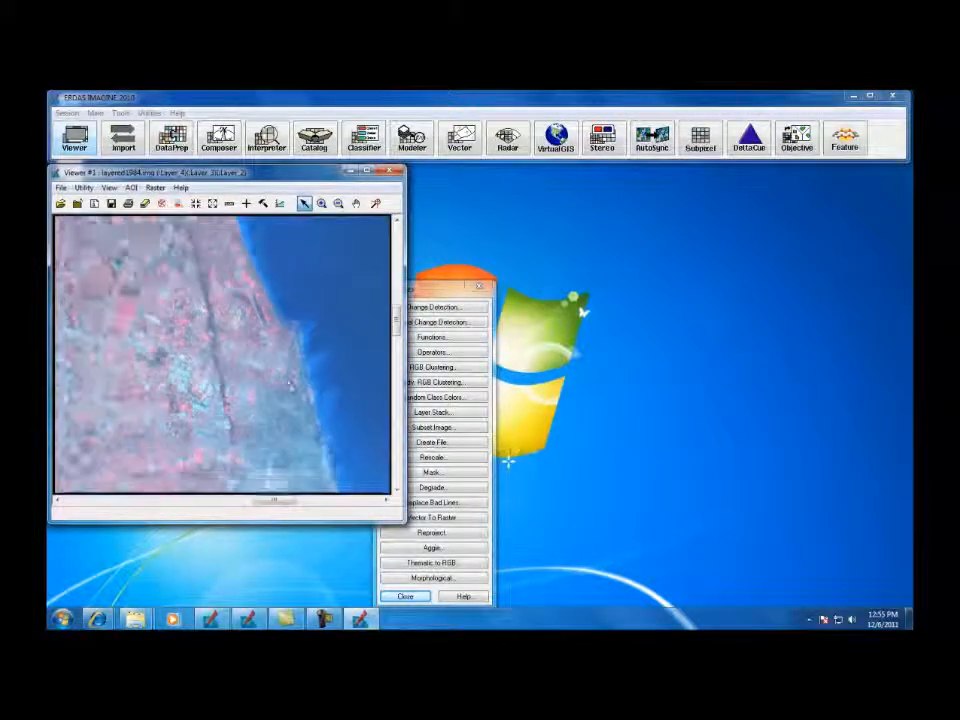
Fit the 1984 image to the window in Viewer #1 and move the Utilities list beside the viewer.
right_click(290, 385)
click(332, 435)
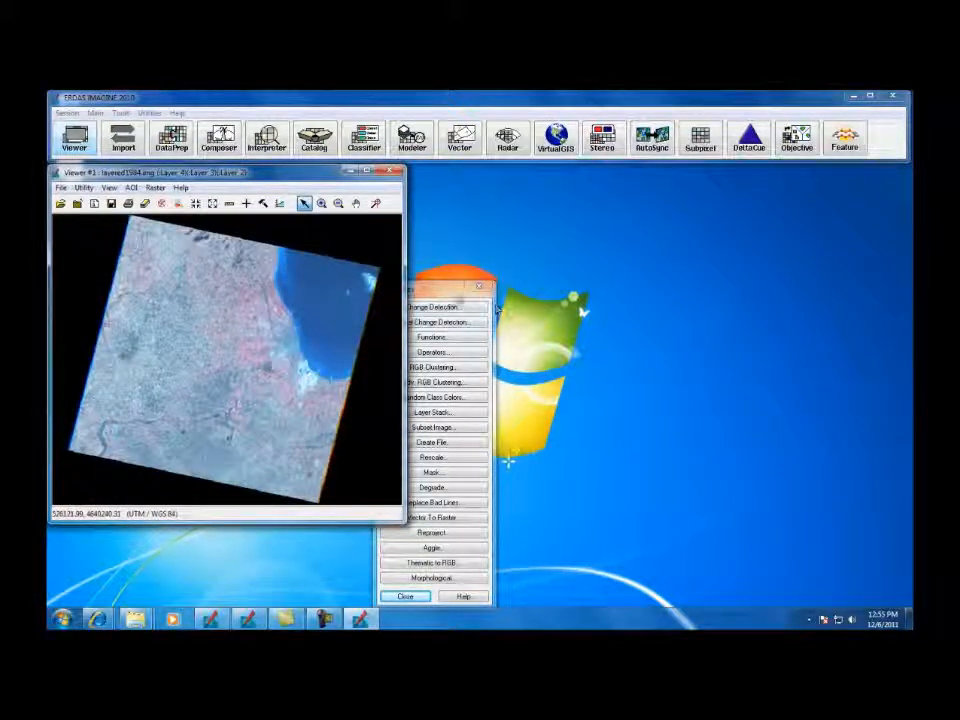
drag(452, 290, 485, 177)
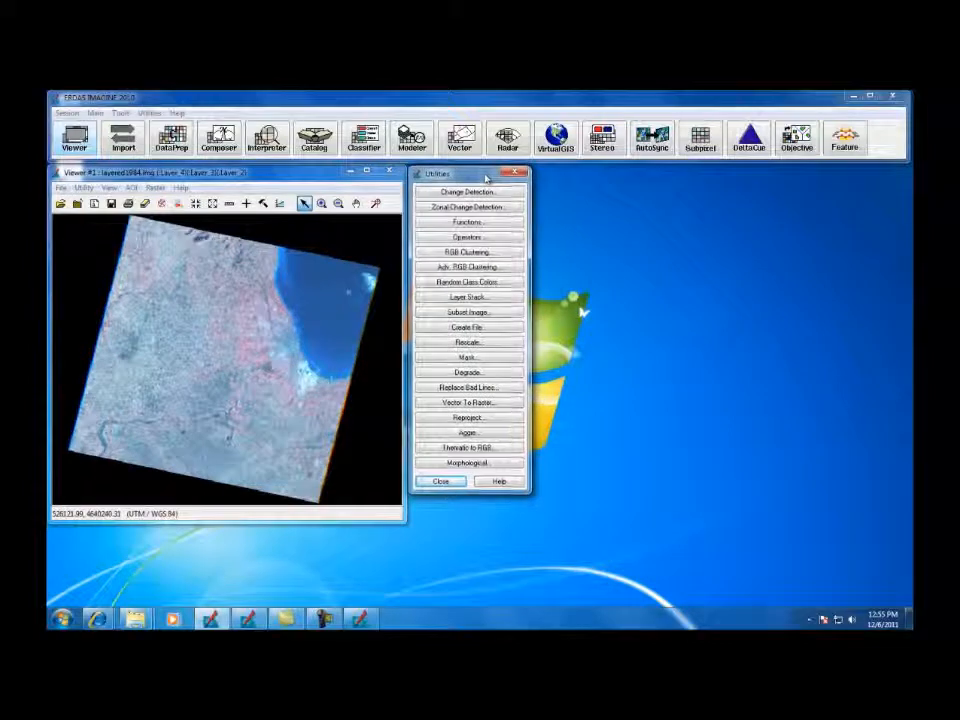
Start a new layer stack and browse for its input files in the Chicago sep 2010 folder.
click(467, 297)
click(287, 200)
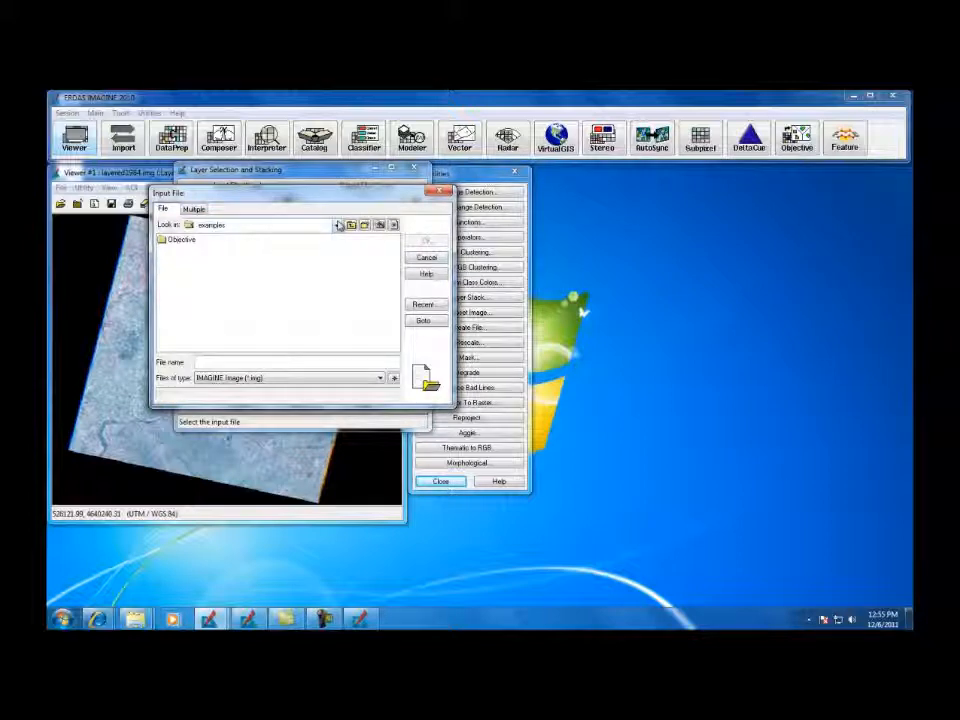
click(337, 225)
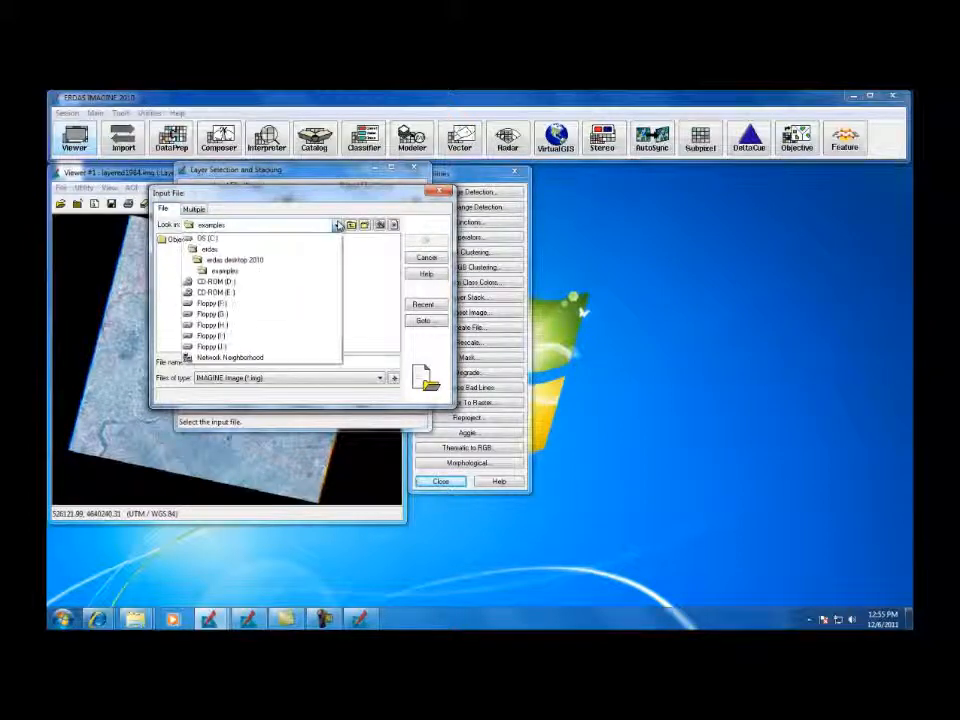
click(296, 348)
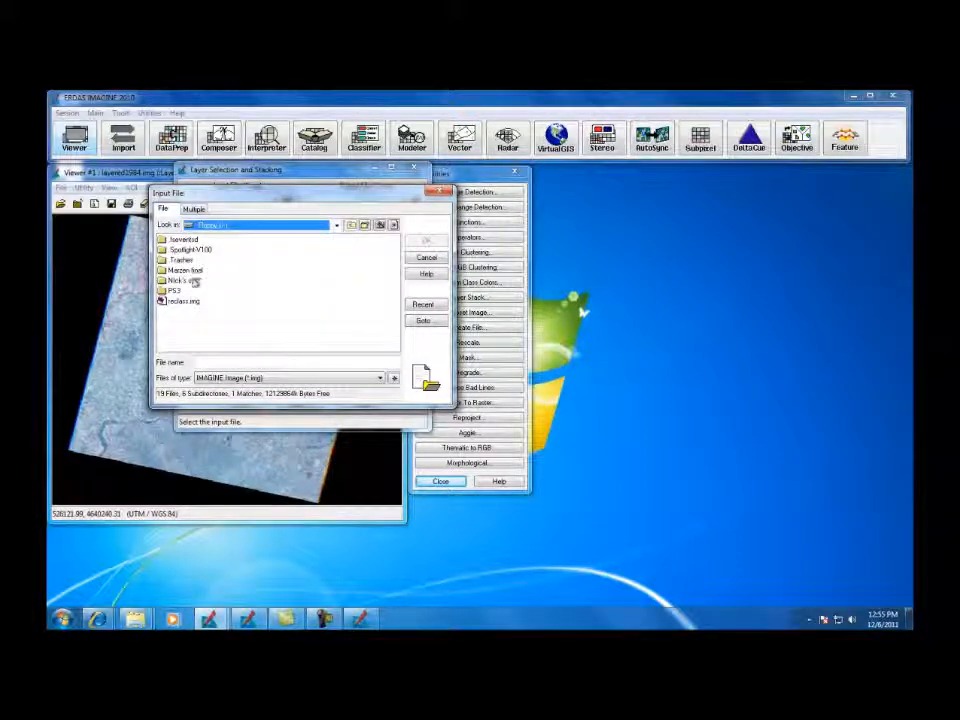
double_click(201, 271)
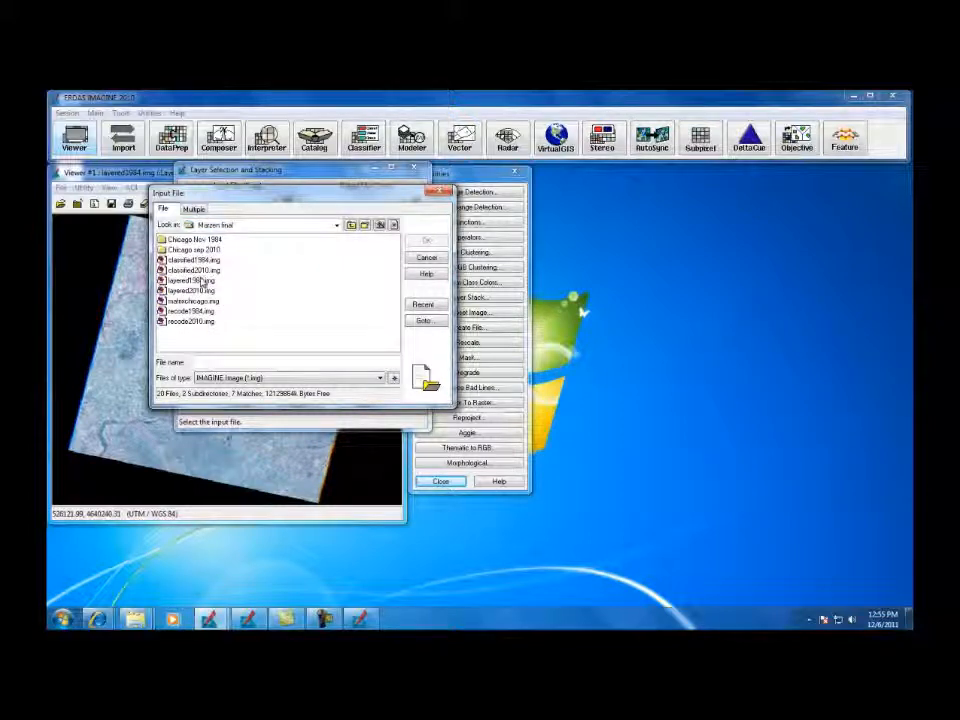
click(200, 250)
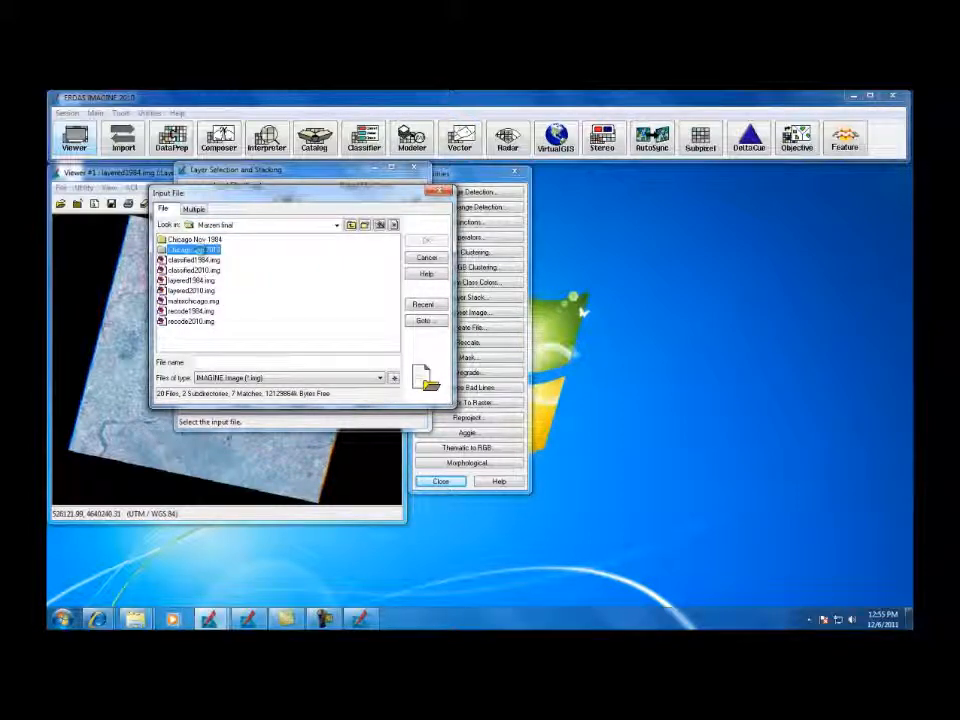
double_click(200, 250)
Load the seven 2010 TIFF band files from B10 to B70 as the stack input.
click(188, 240)
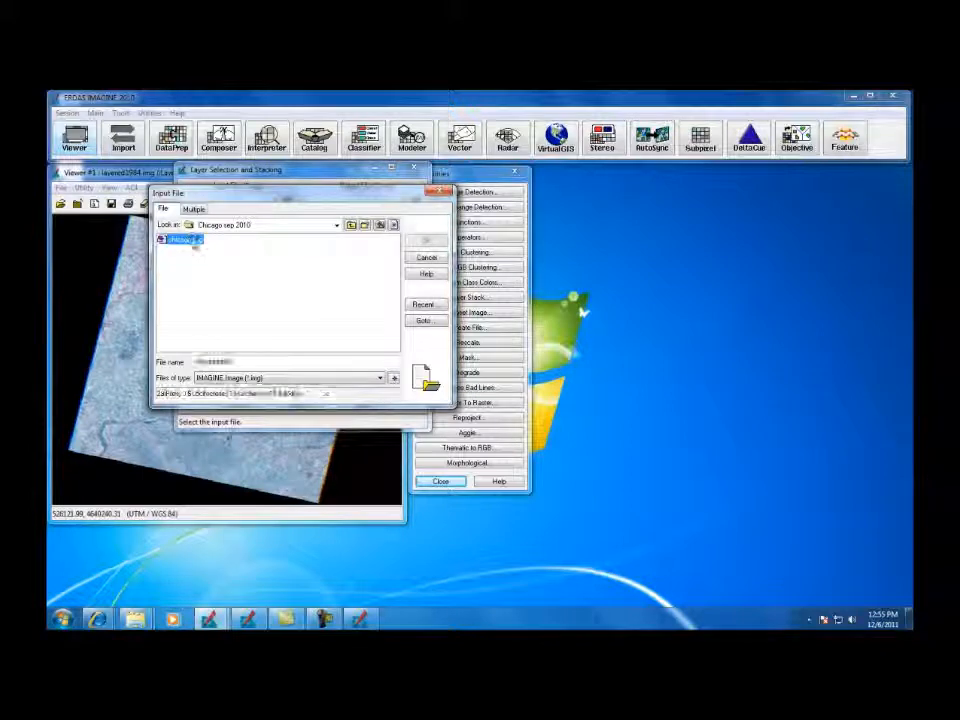
click(345, 377)
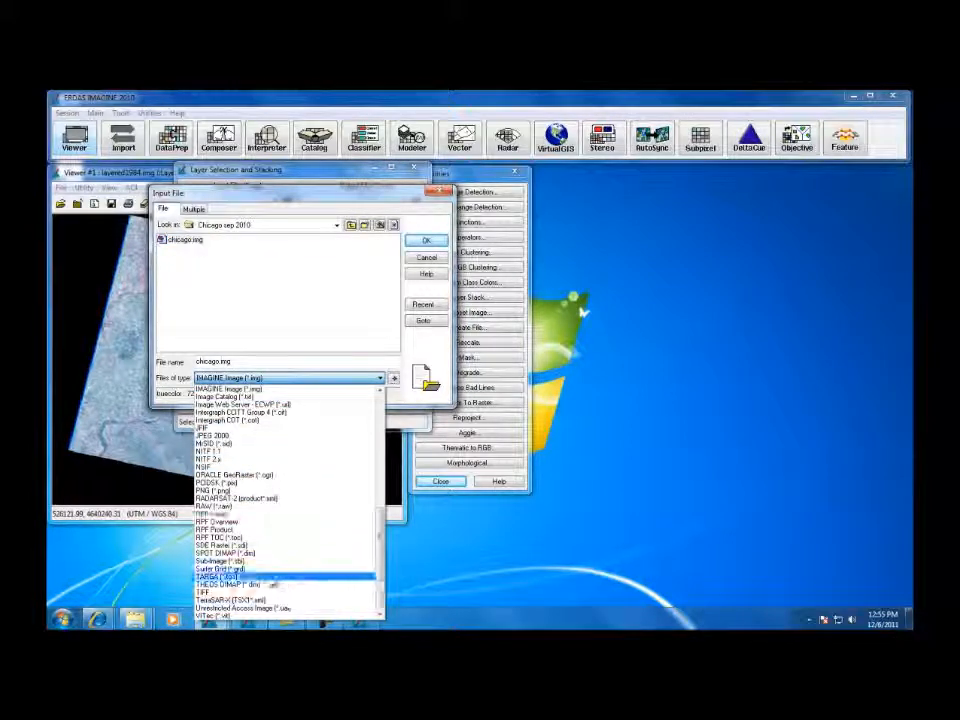
click(264, 596)
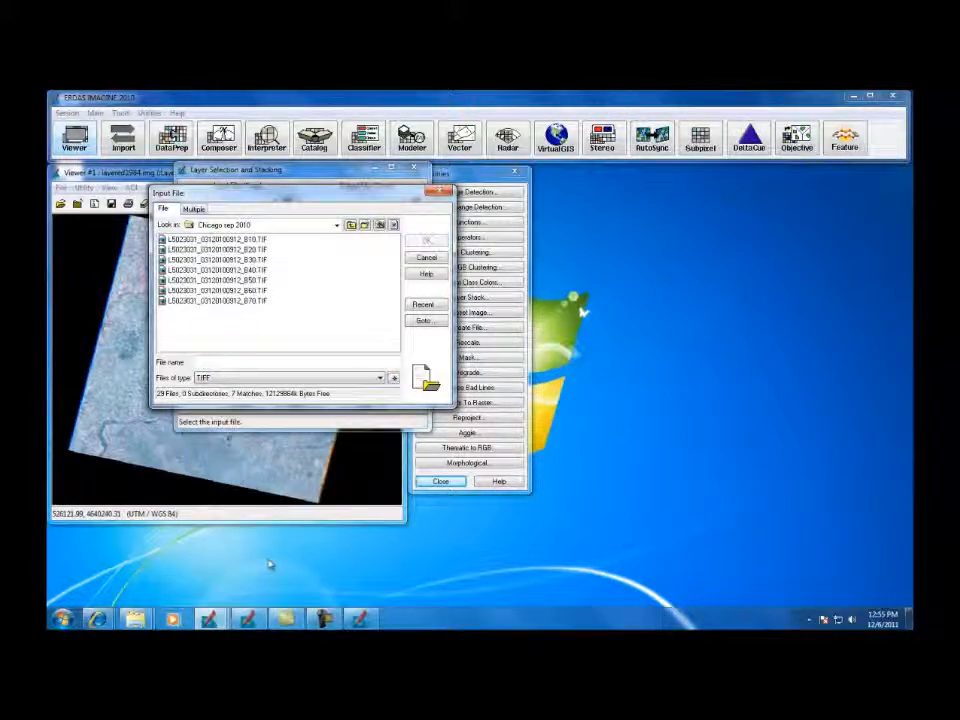
click(264, 244)
shift+click(262, 300)
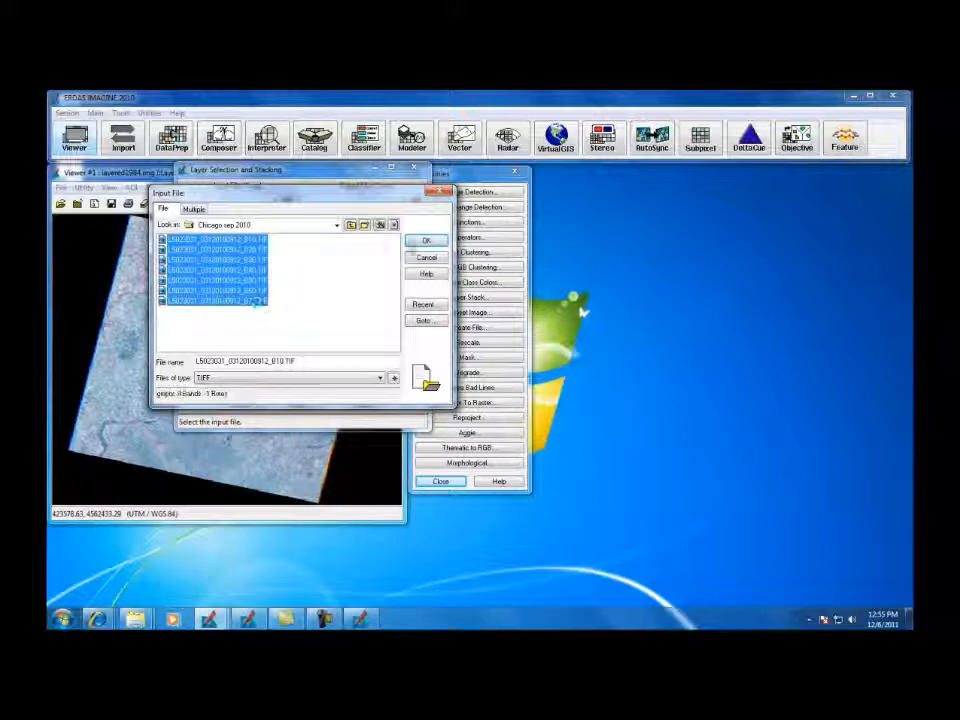
click(413, 242)
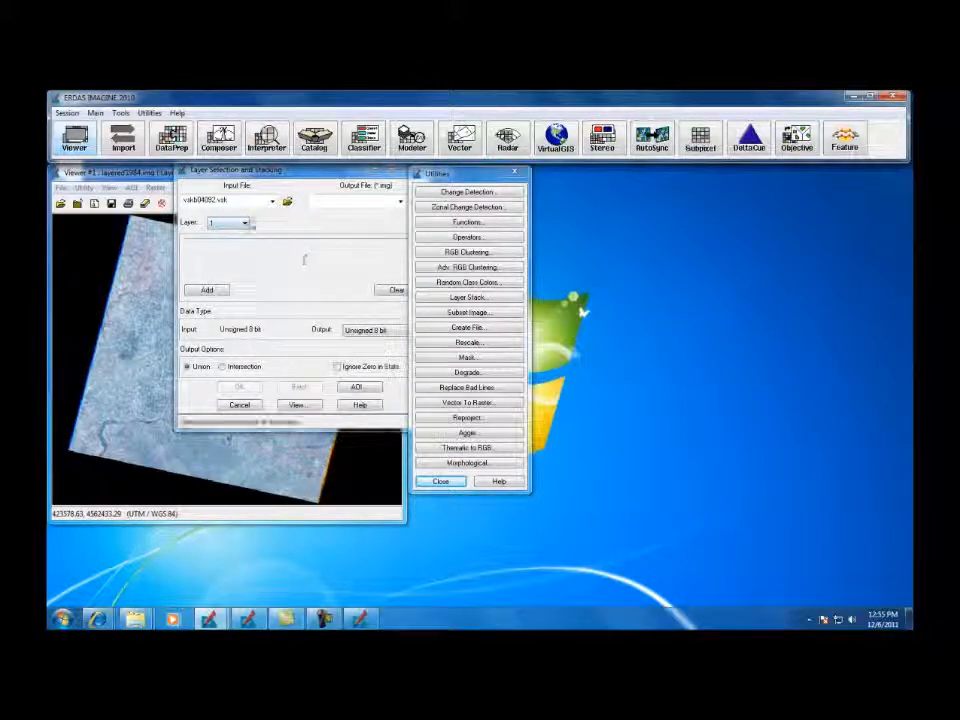
Set Layer to All for the 2010 stack and cancel the stacking without choosing an output file.
click(245, 224)
click(243, 291)
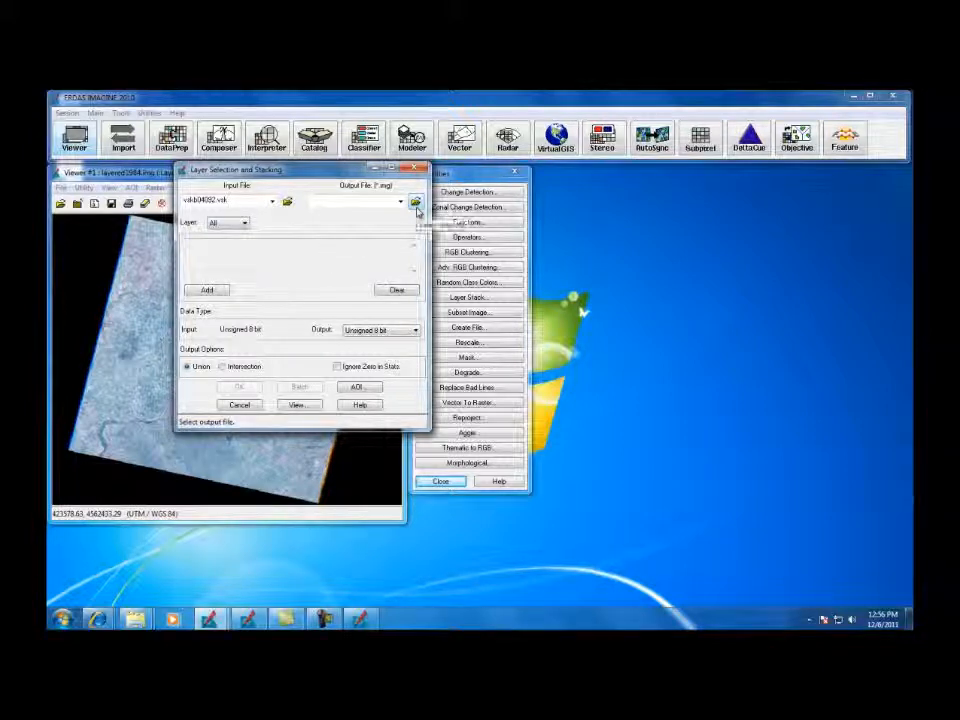
click(240, 404)
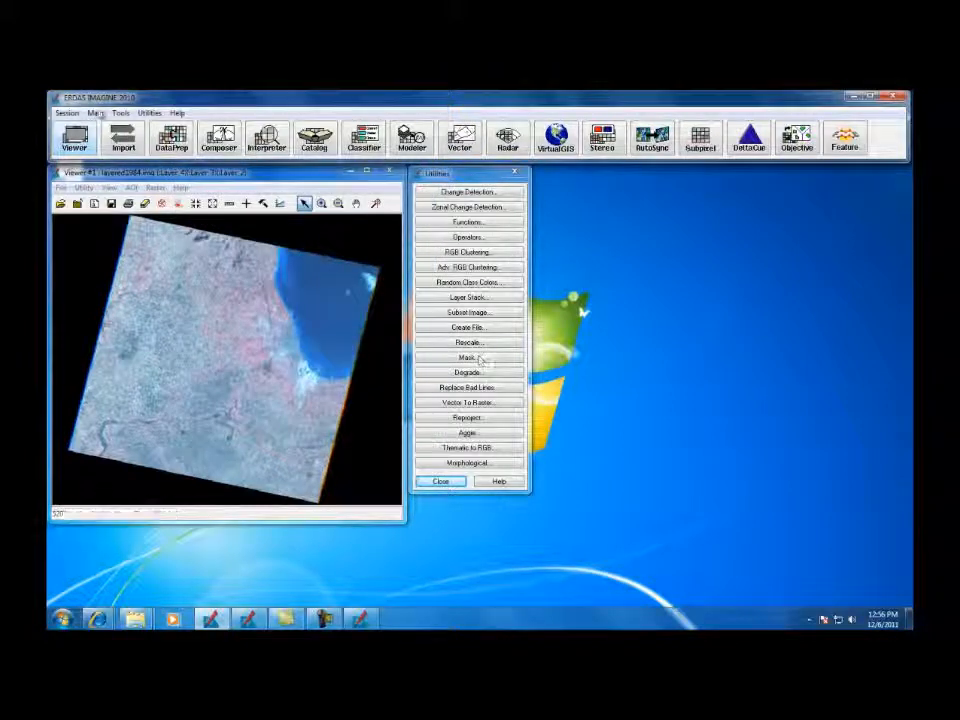
Open a second viewer, start adding a layer to it, and clear the list of recent filenames.
click(89, 145)
click(413, 380)
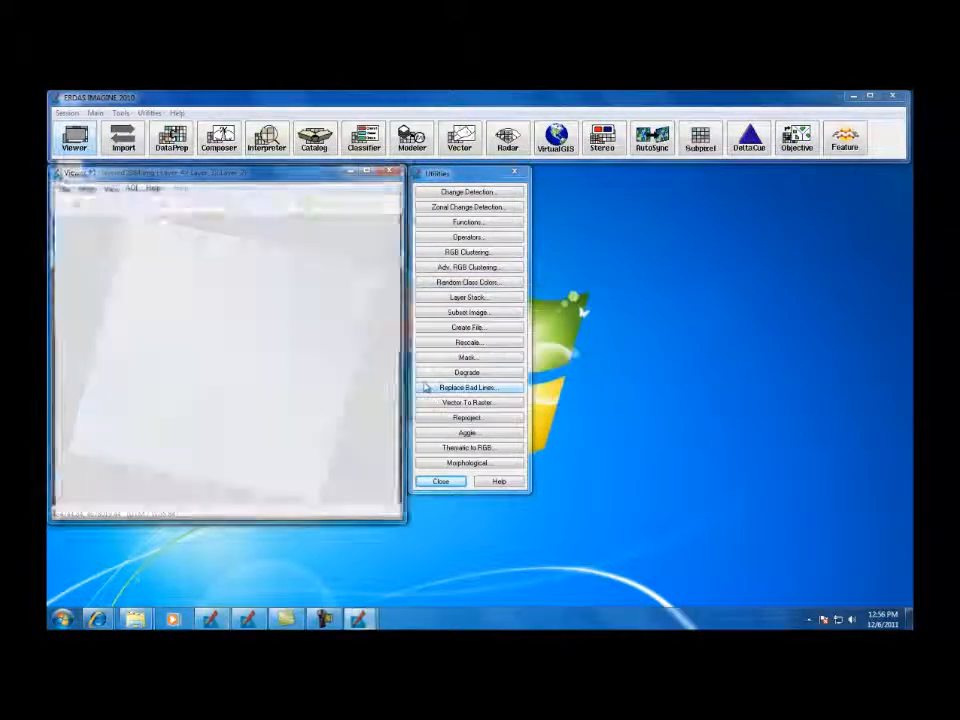
click(60, 203)
click(345, 353)
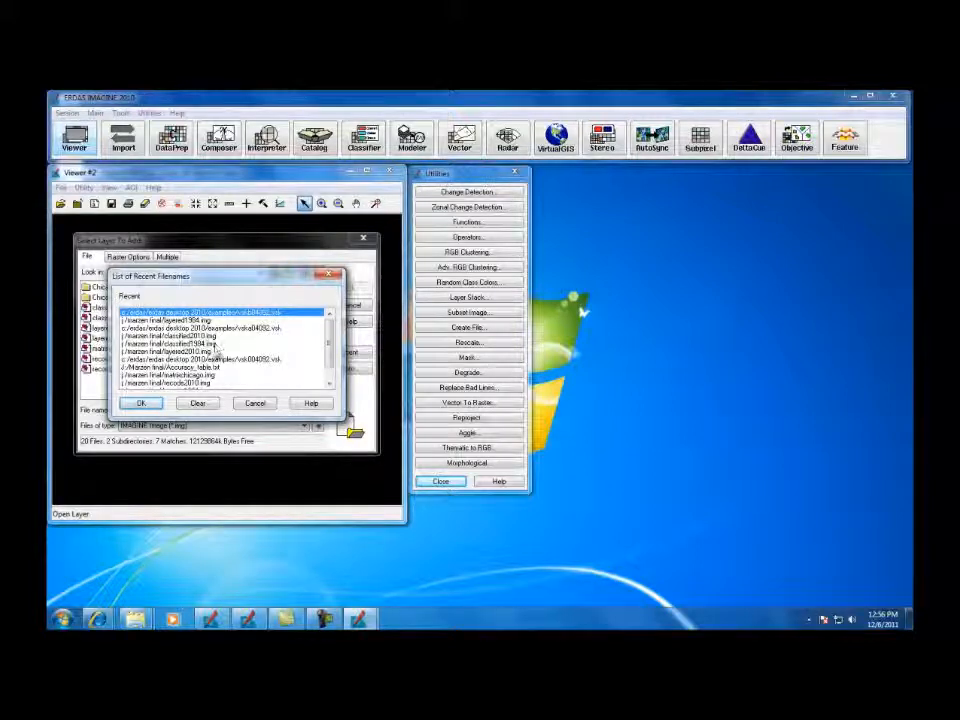
click(202, 404)
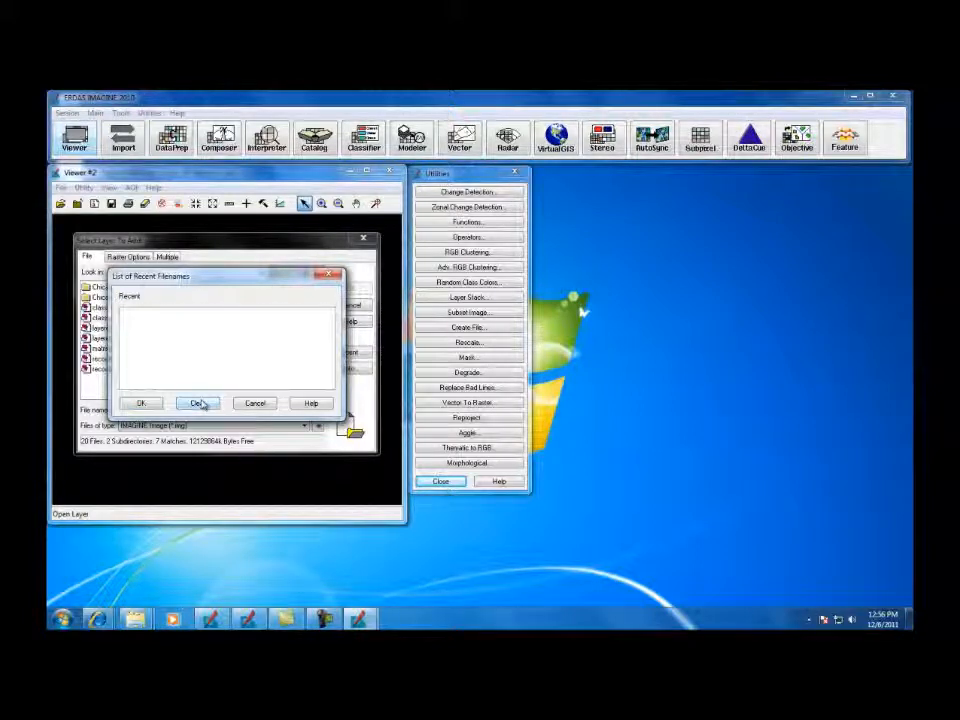
click(141, 403)
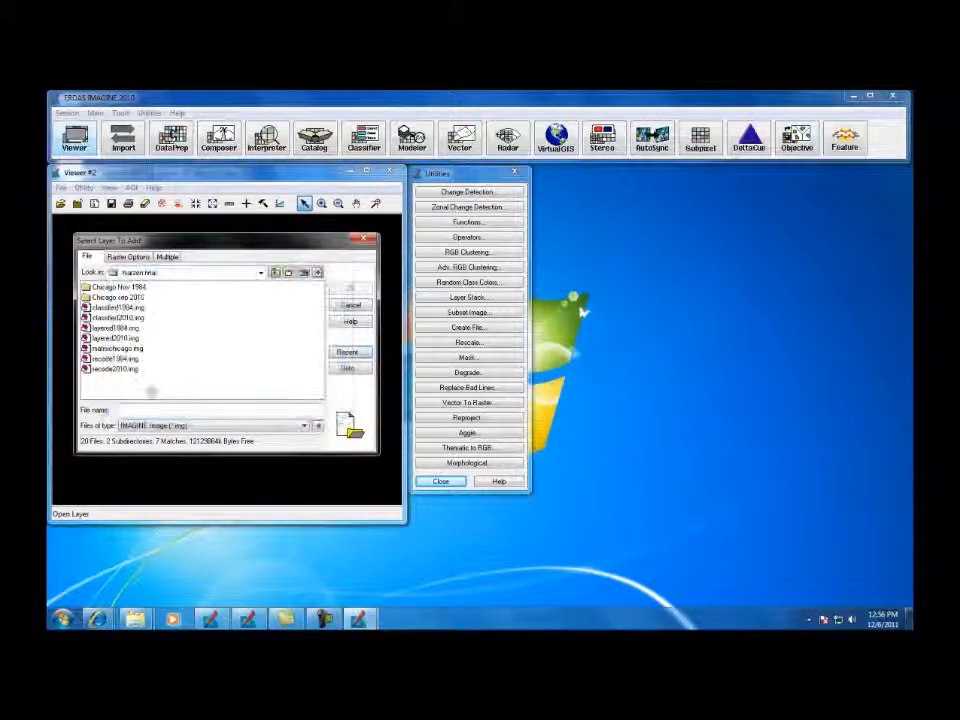
Load layered2010.img into Viewer #2 and fit the image to the window.
click(135, 317)
click(130, 338)
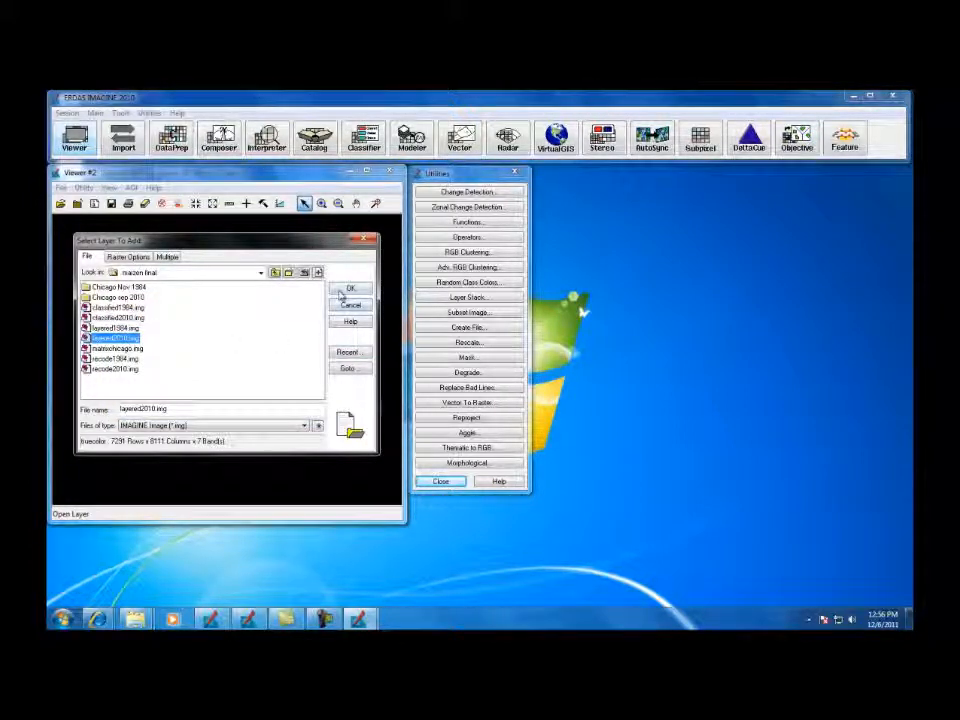
click(342, 291)
right_click(233, 307)
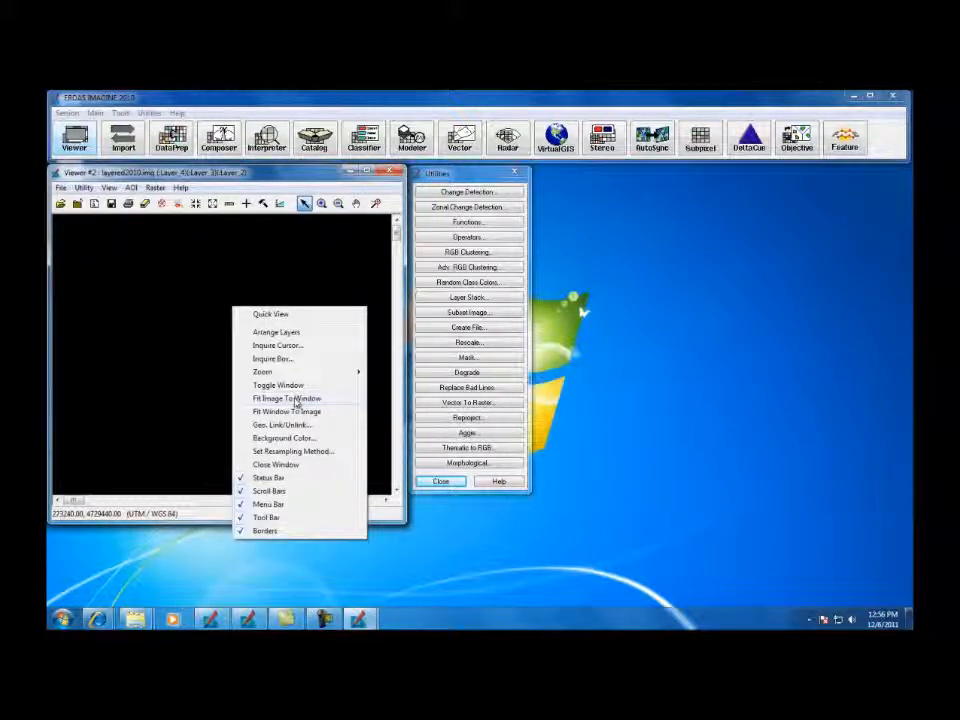
click(296, 402)
Place Viewer #2 beside Viewer #1 so the 1984 and 2010 images can be compared.
drag(281, 180, 646, 180)
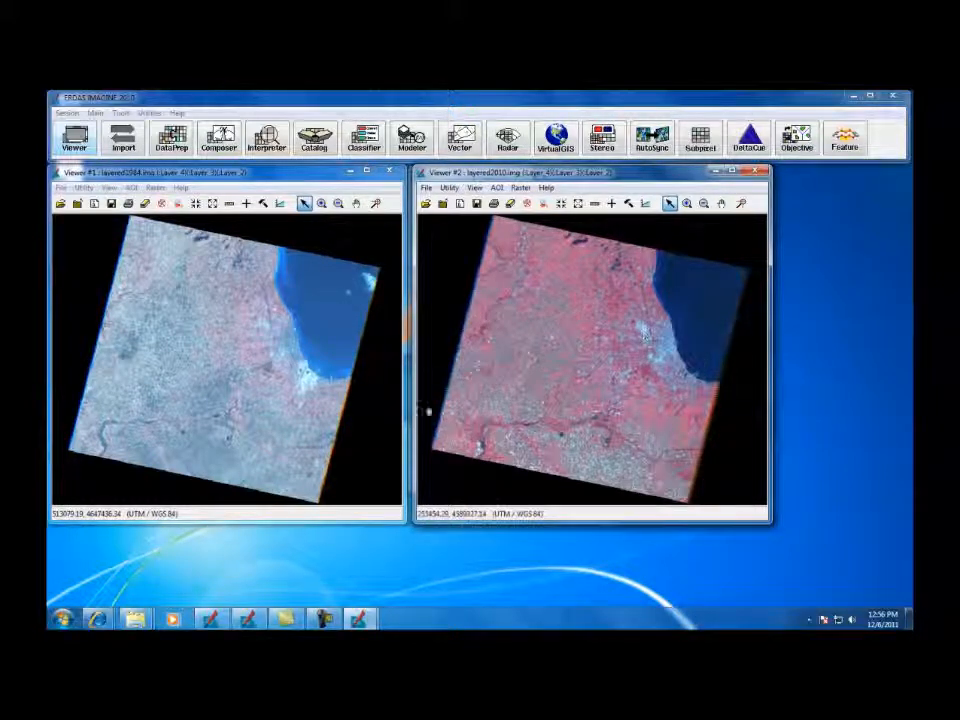
right_click(352, 413)
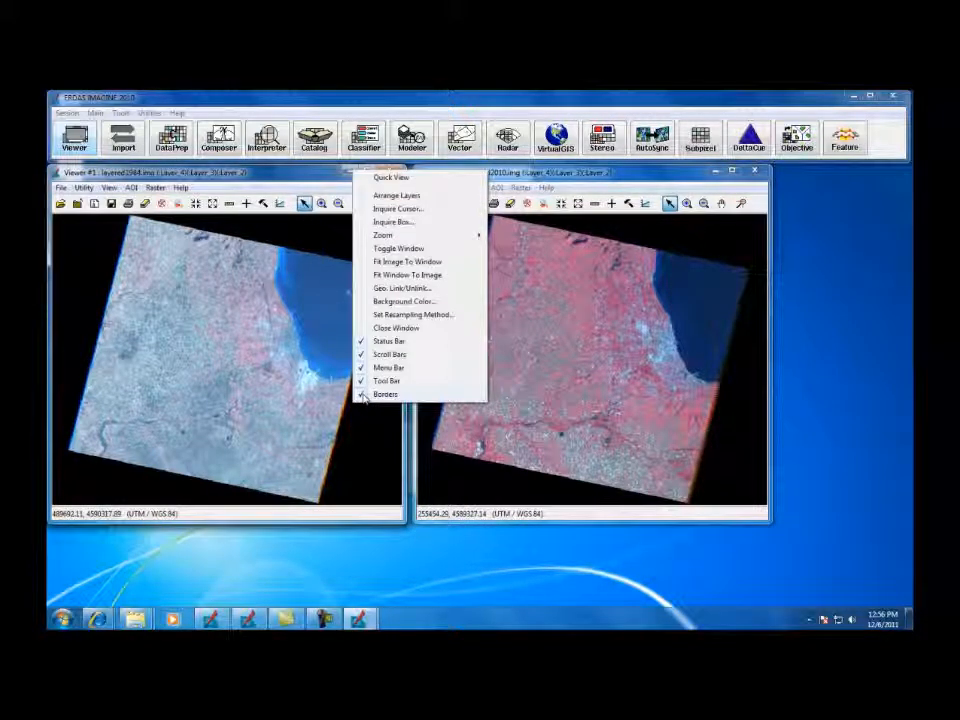
click(412, 548)
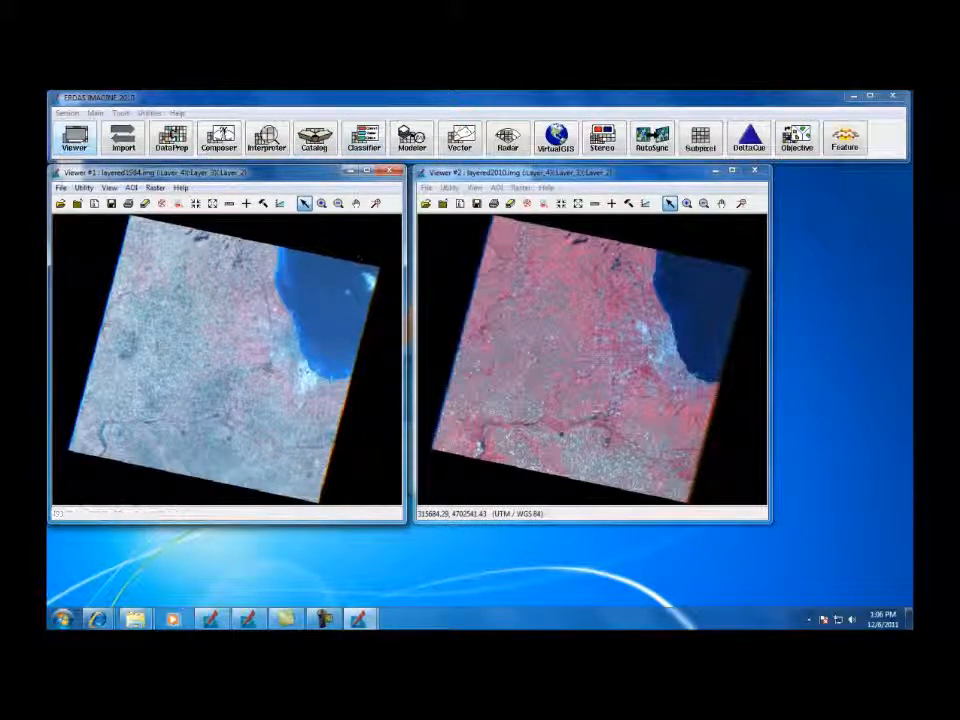
Start an unsupervised classification with layered1984.img as the input raster file.
click(364, 139)
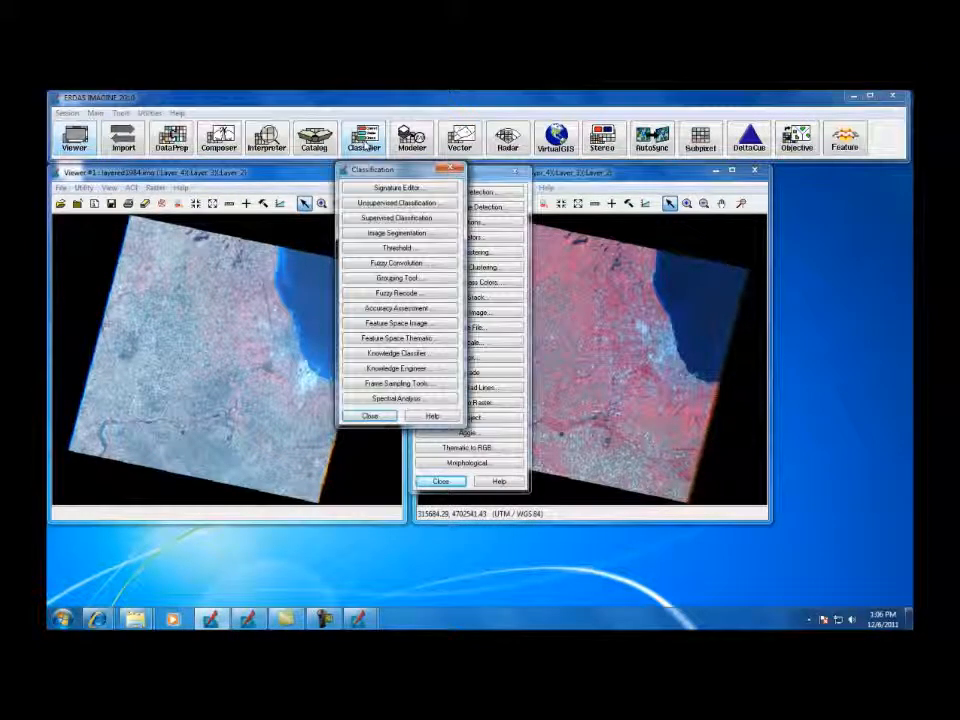
click(418, 203)
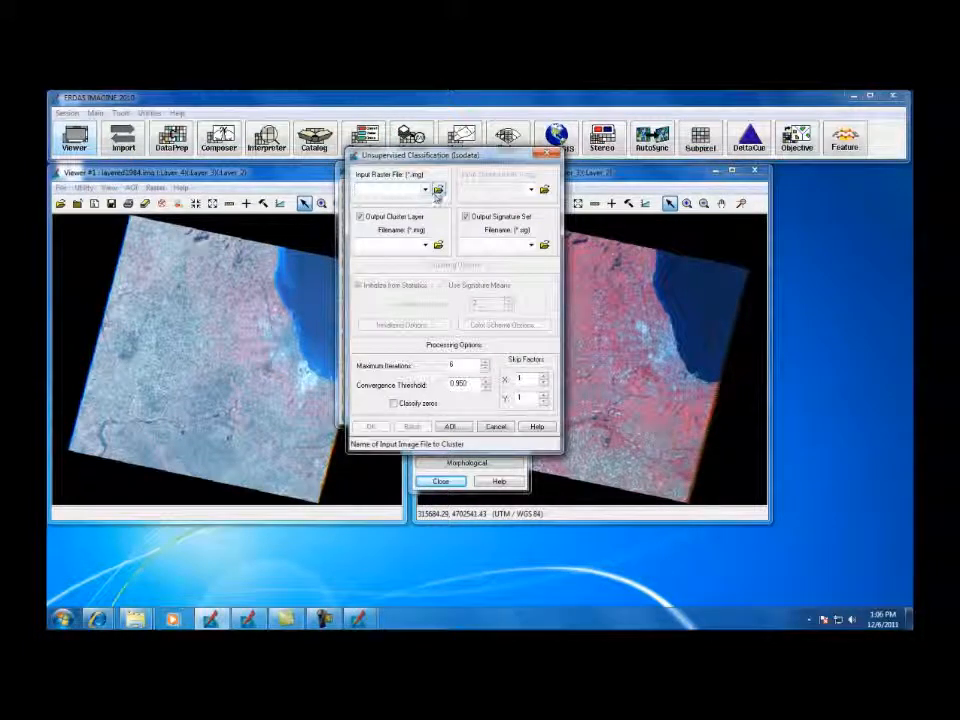
click(438, 190)
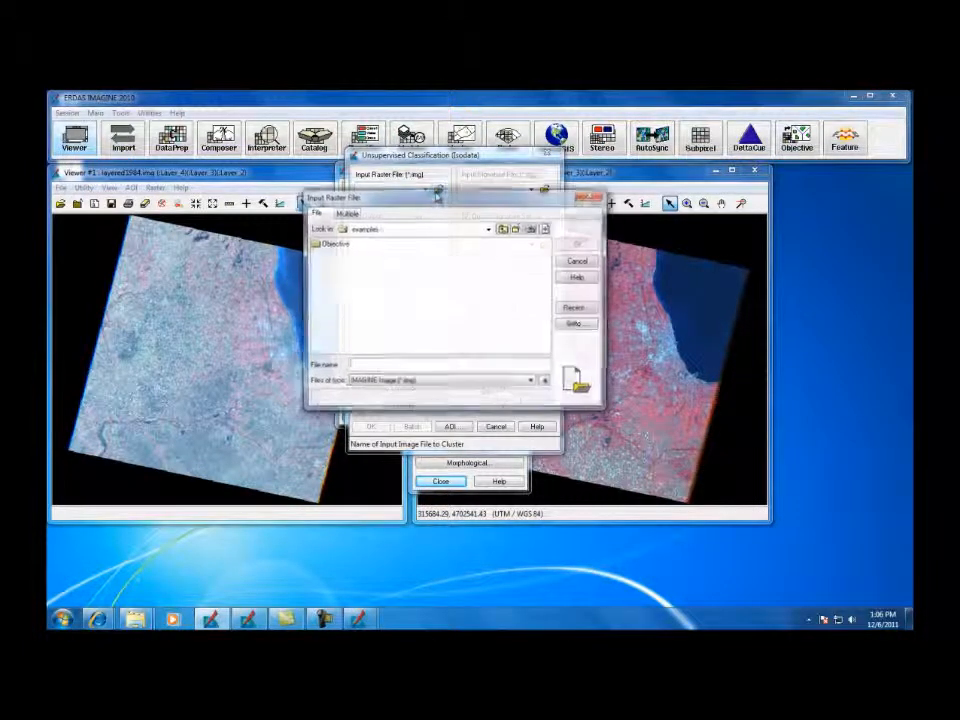
click(489, 229)
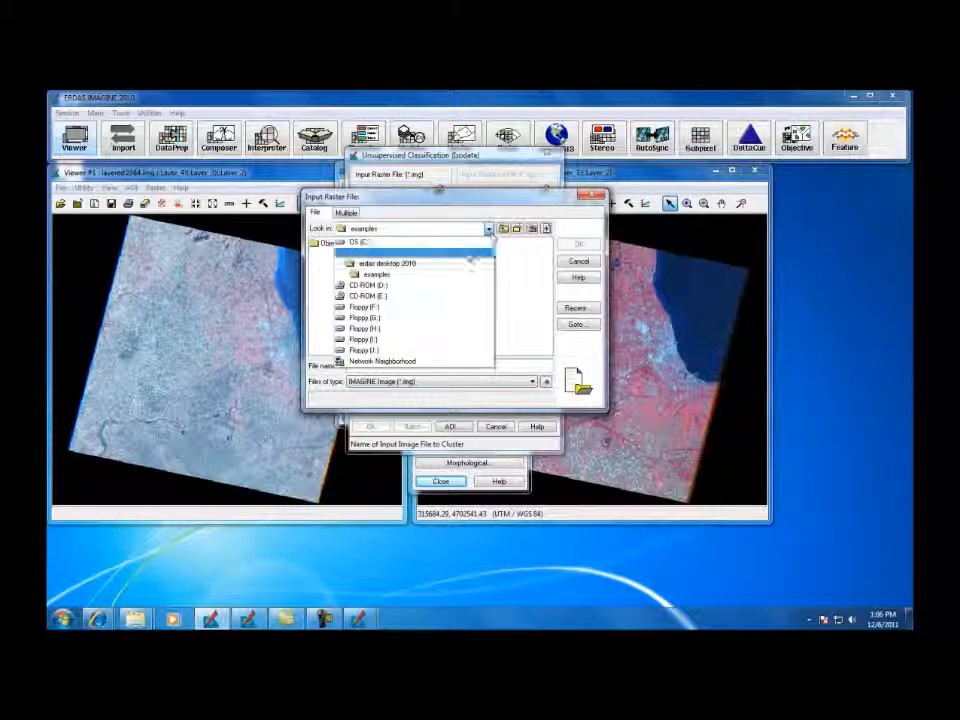
click(411, 352)
double_click(347, 275)
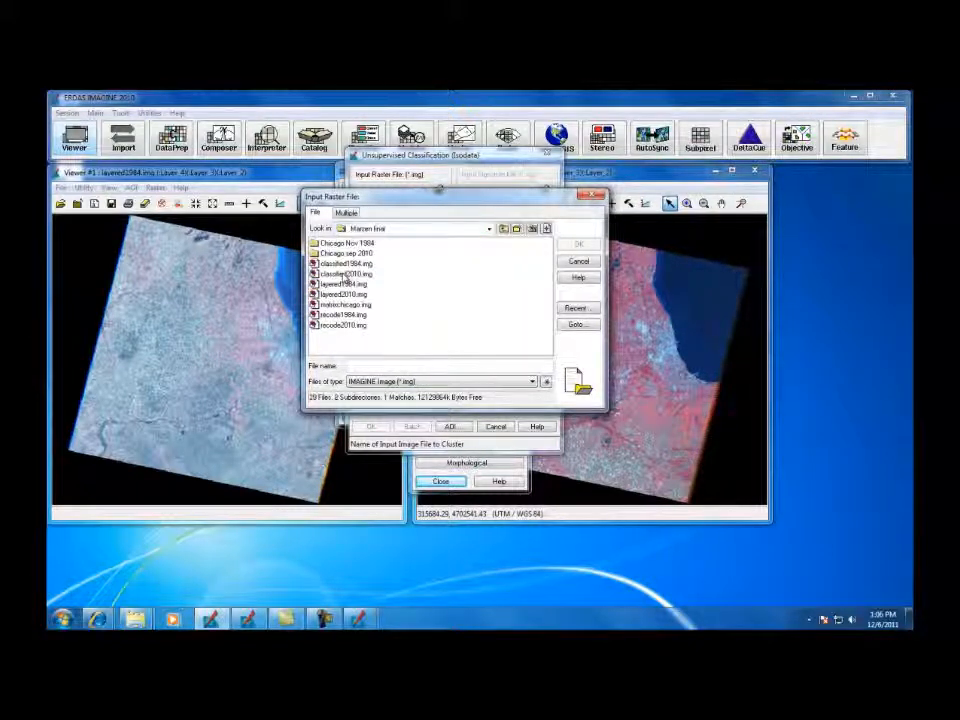
double_click(345, 284)
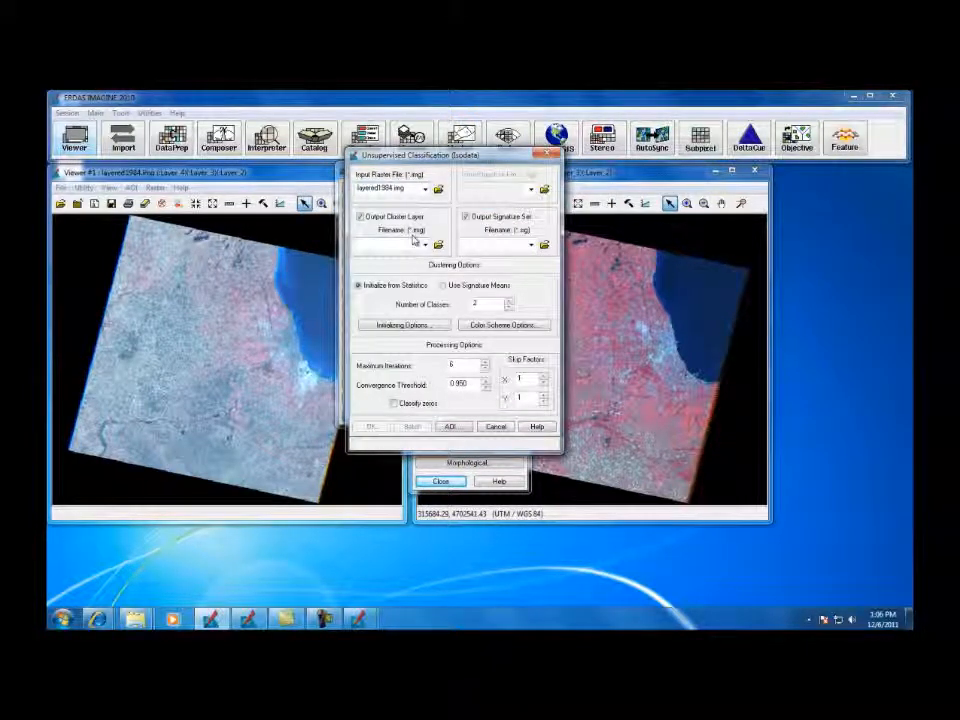
Set the output cluster layer to a file named classified1984chi.img in the Documents folder.
click(438, 245)
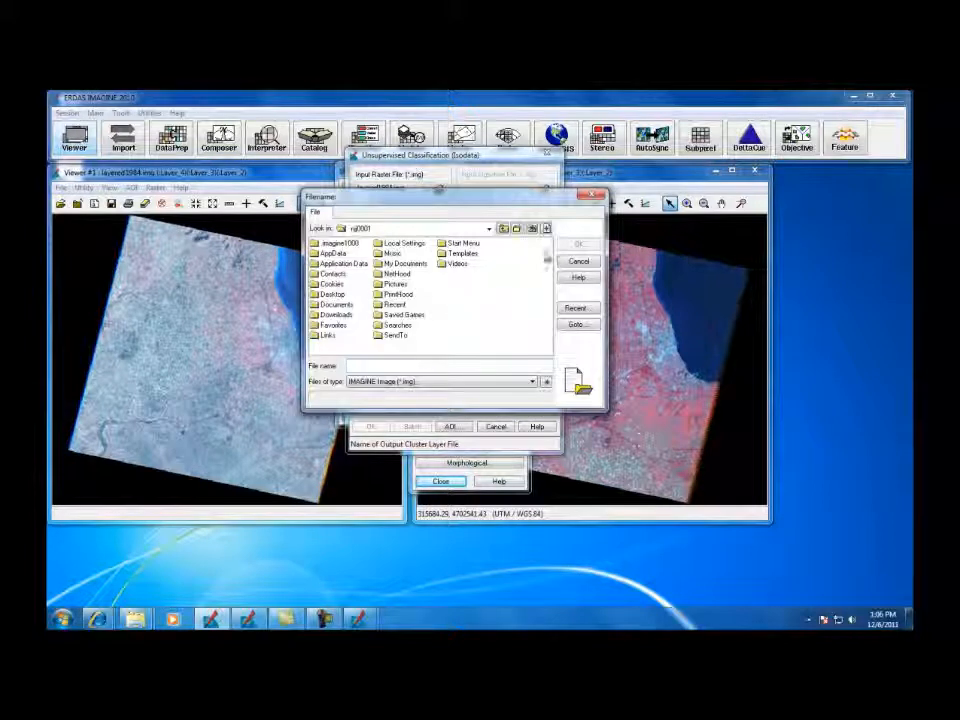
double_click(336, 305)
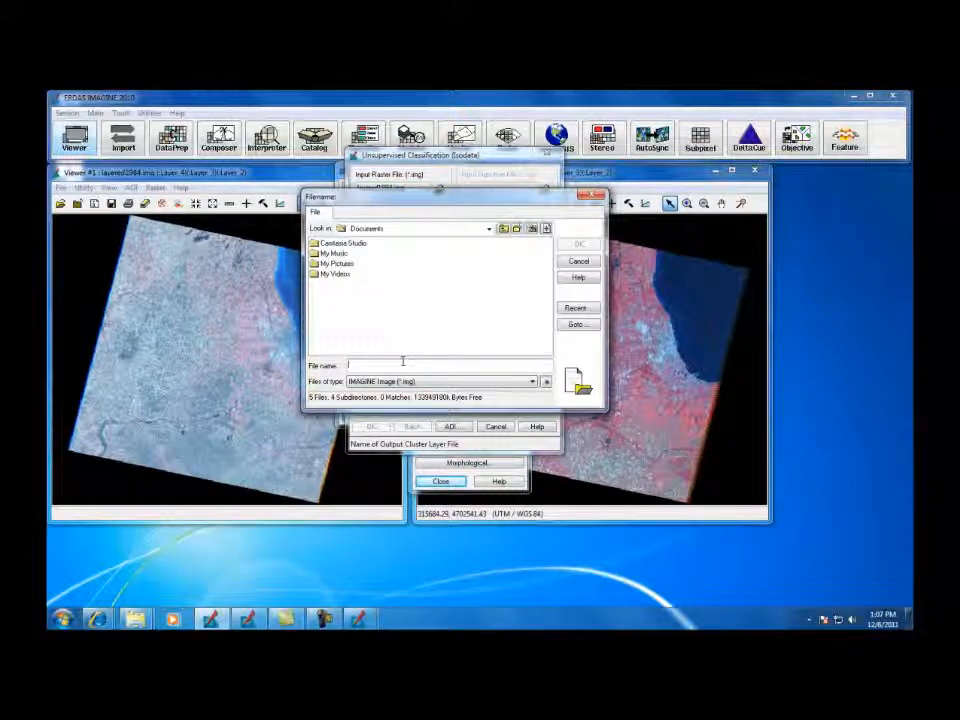
text(clust)
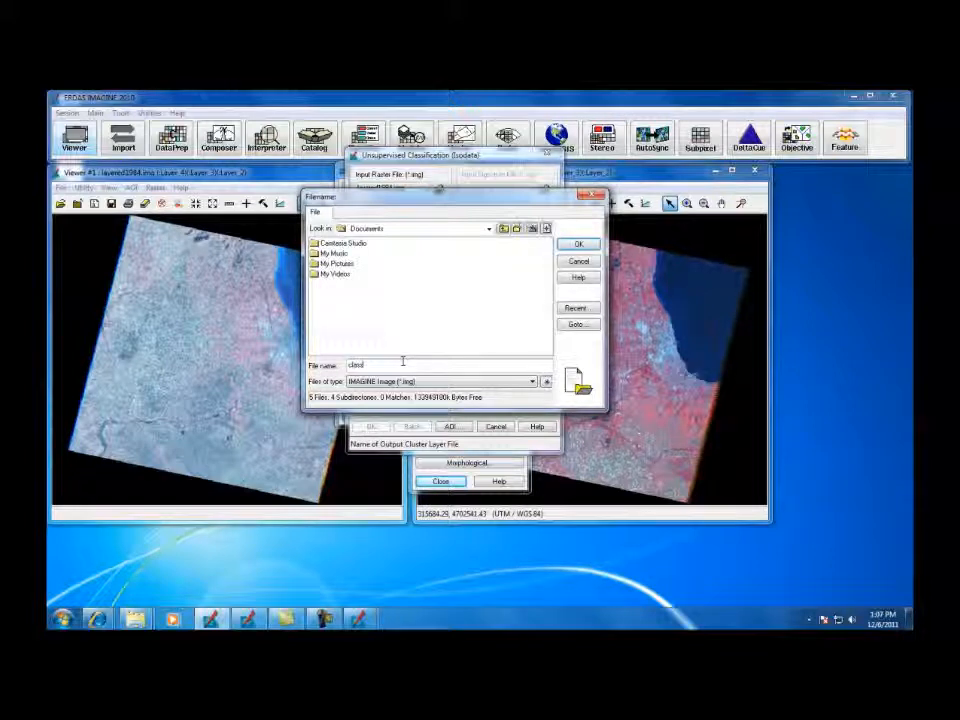
text(ified1984)
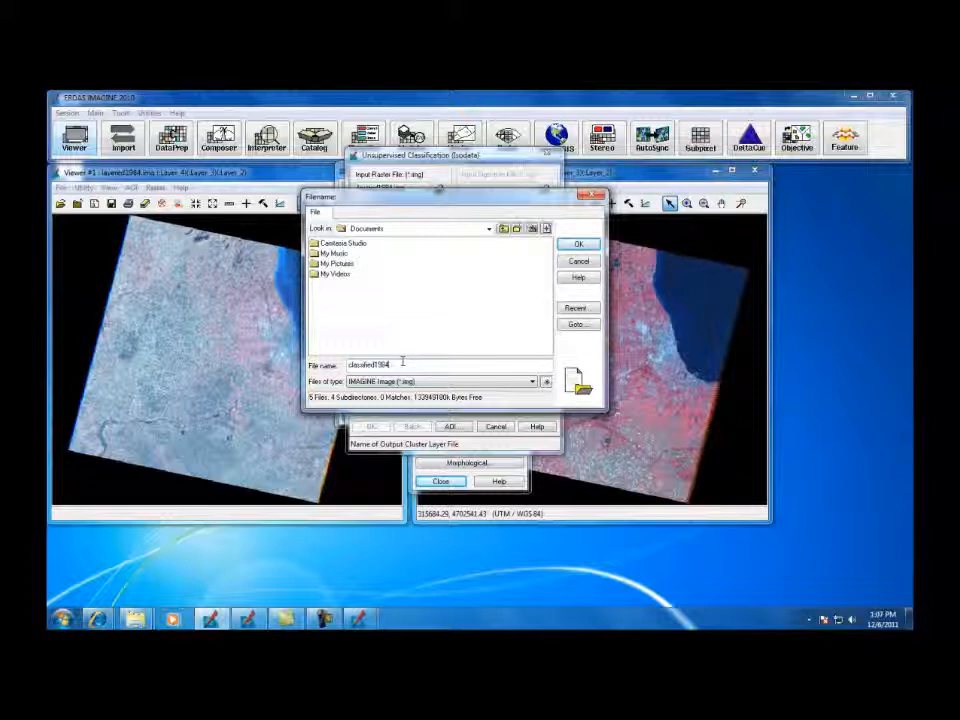
text(chi.img)
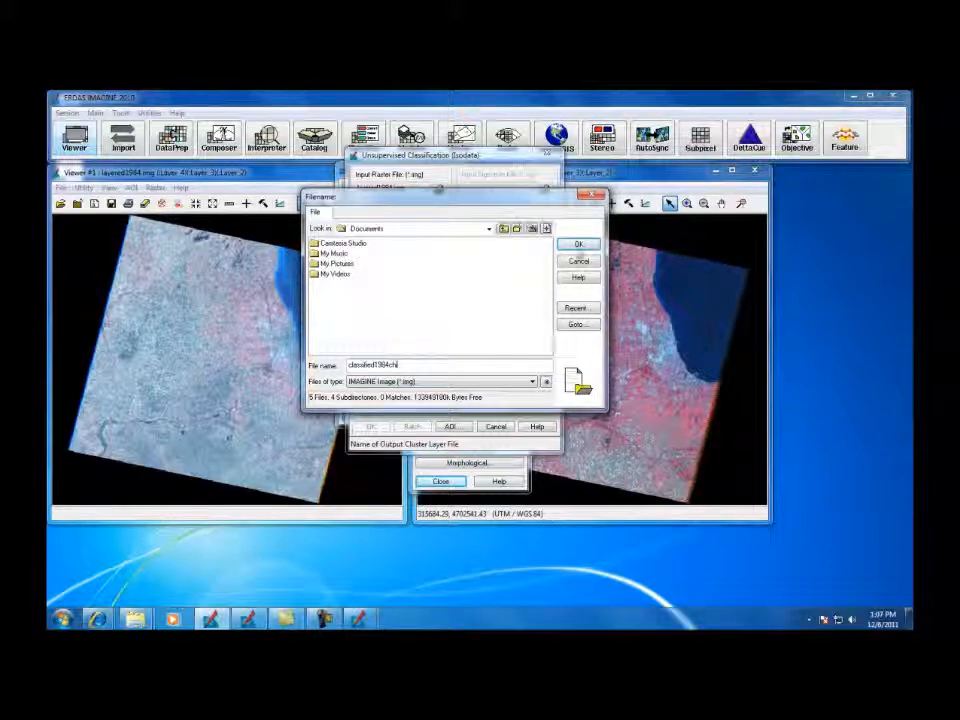
click(580, 245)
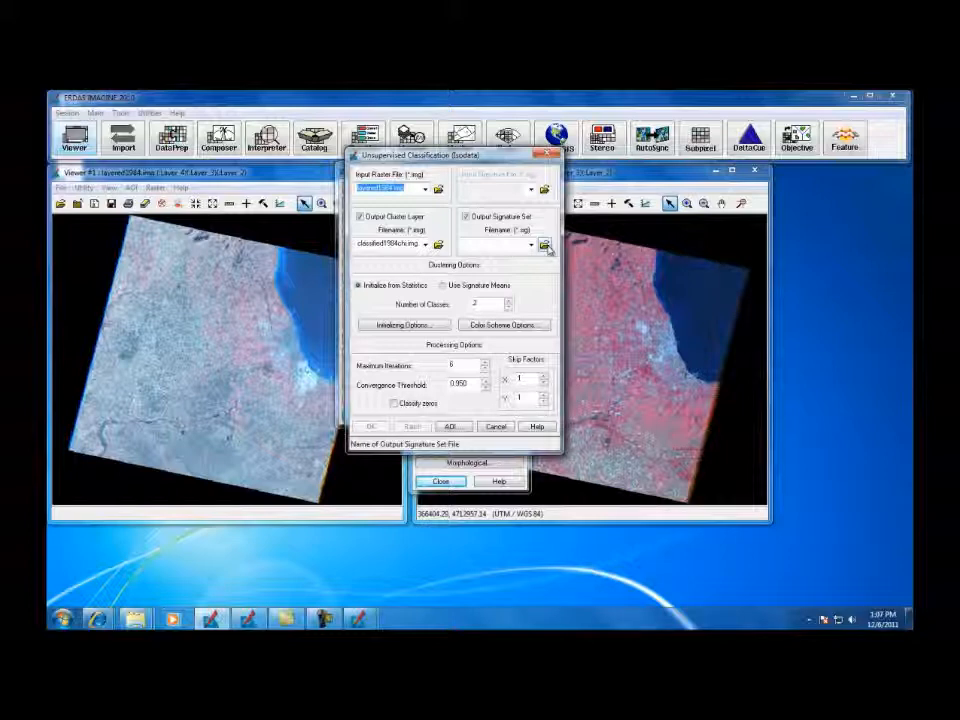
Set the output signature set to a file named classified1984chi.sig in the Documents folder.
click(544, 246)
double_click(336, 304)
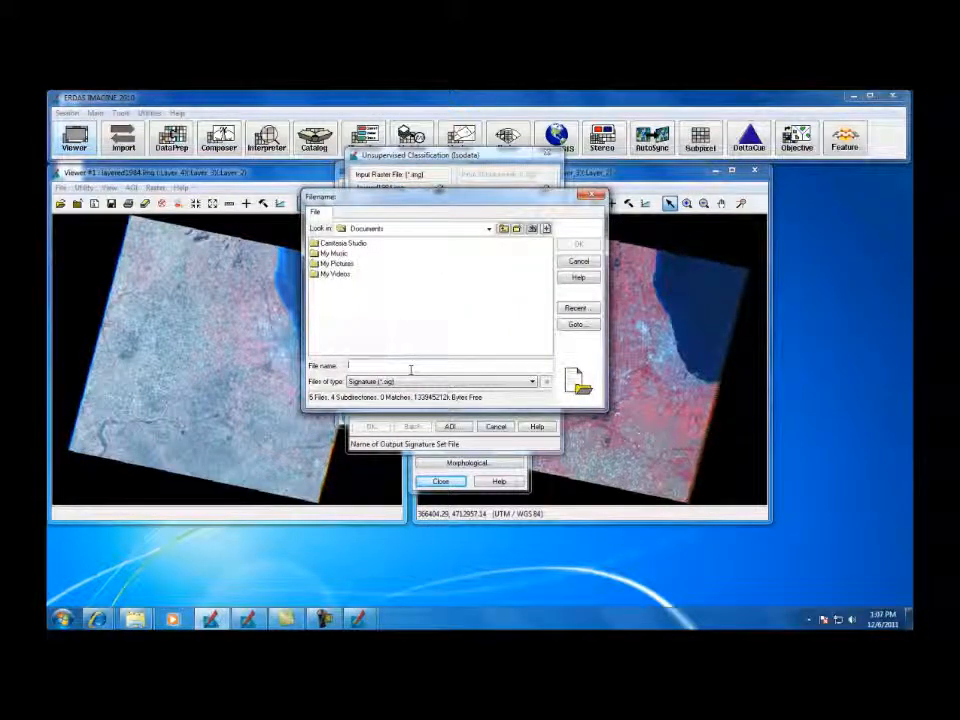
text(classified)
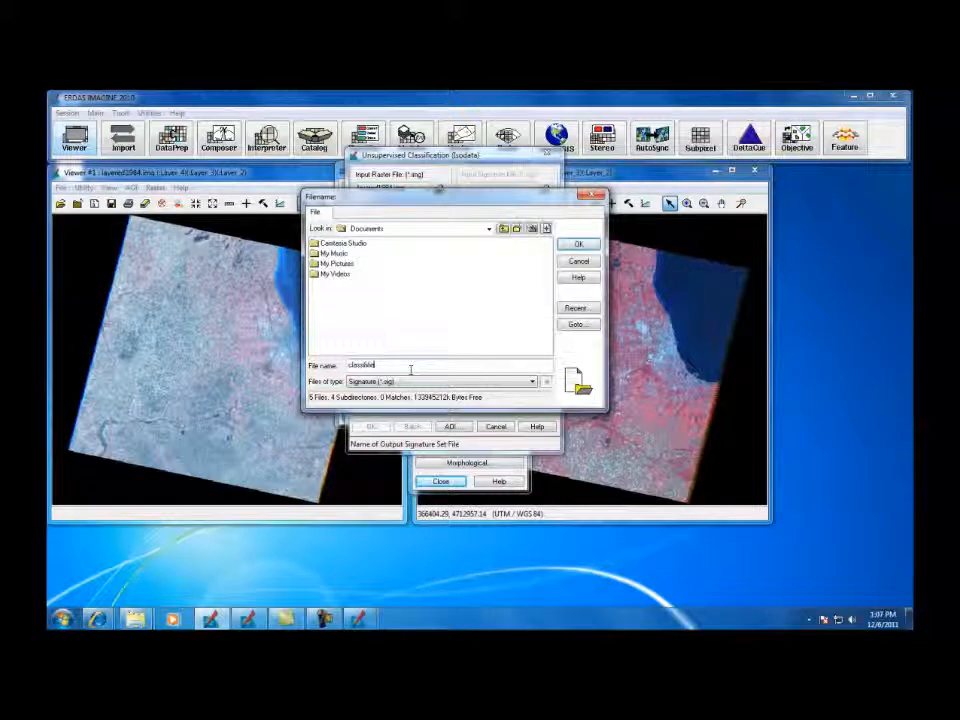
text(1984chi)
click(578, 245)
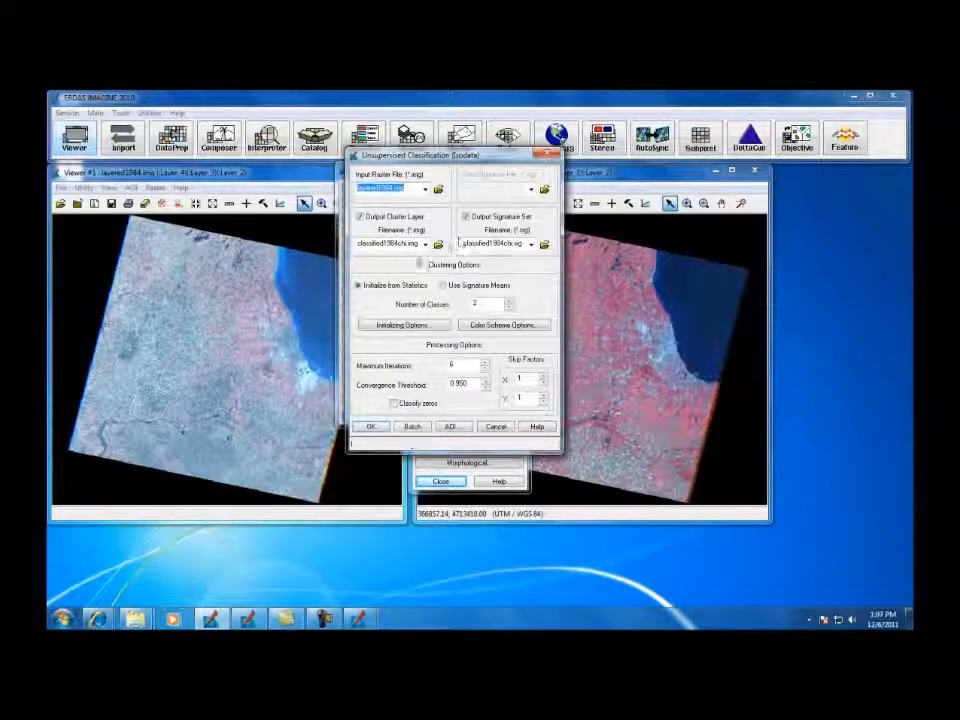
Set the number of classes to 20, run the unsupervised classification, and close the process list once it is done.
click(509, 301)
click(509, 301)
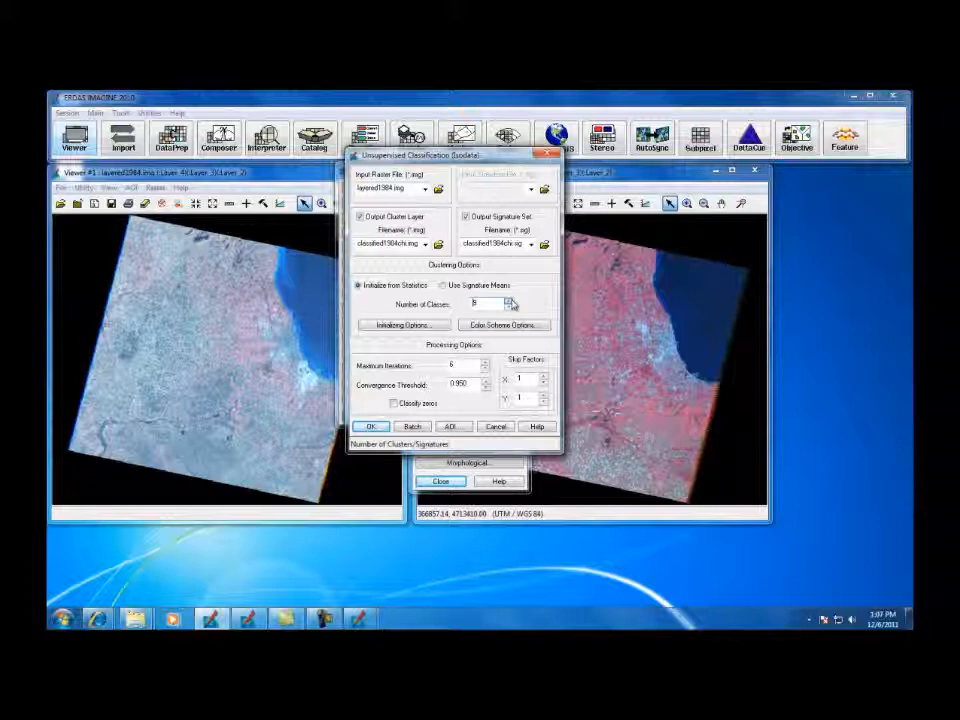
click(510, 302)
click(510, 302)
click(510, 302)
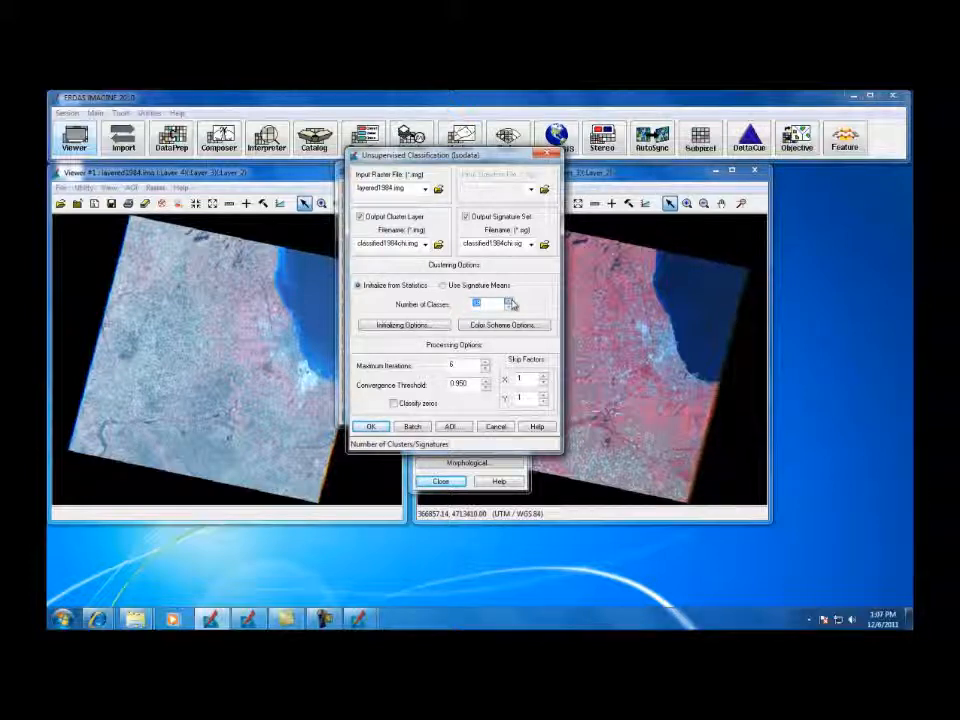
click(497, 301)
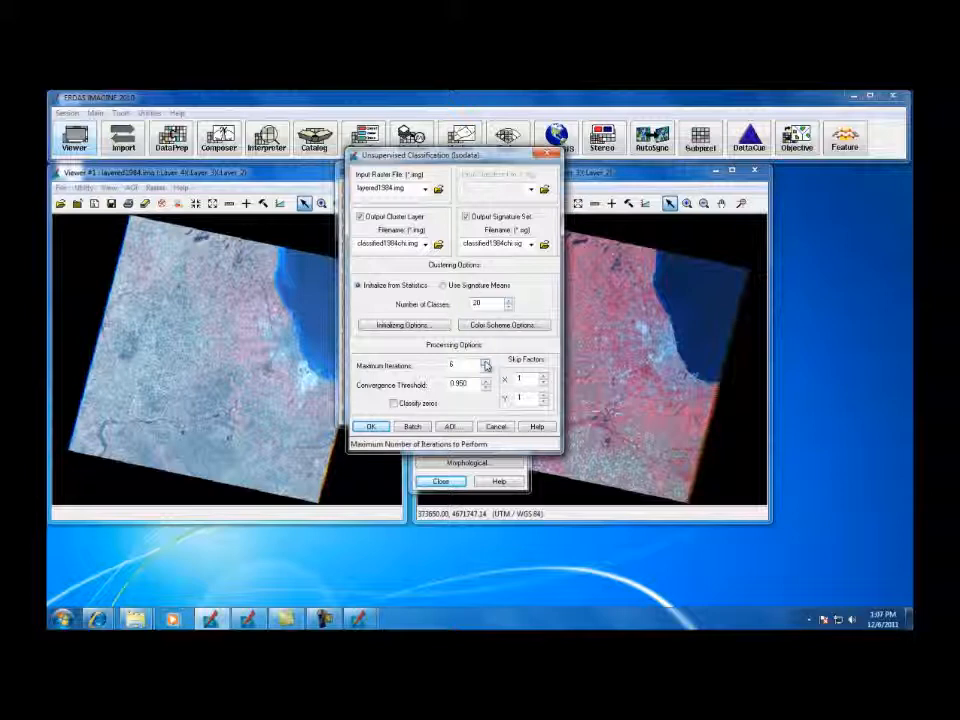
click(379, 430)
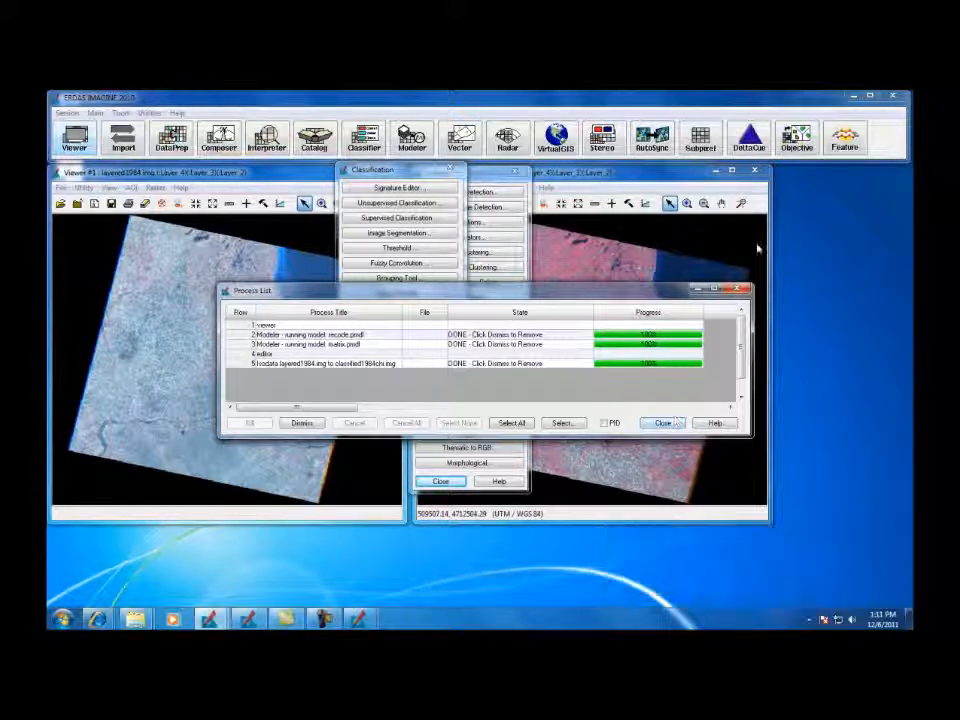
click(663, 422)
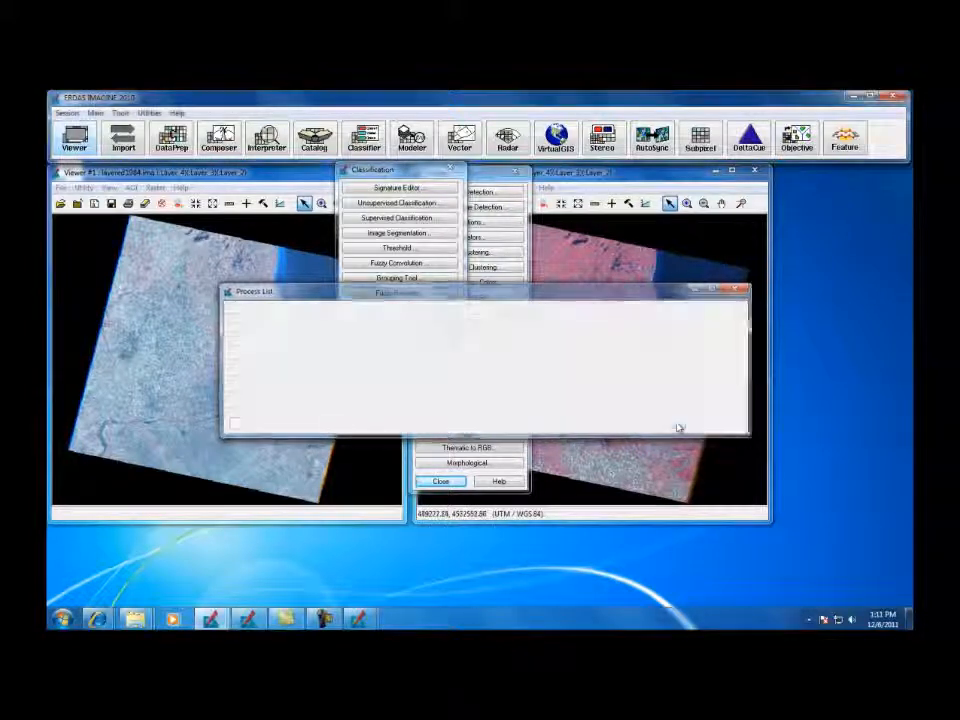
Load classified1984chi.img from the recent files into a new classic viewer and fit the image to the window.
click(92, 145)
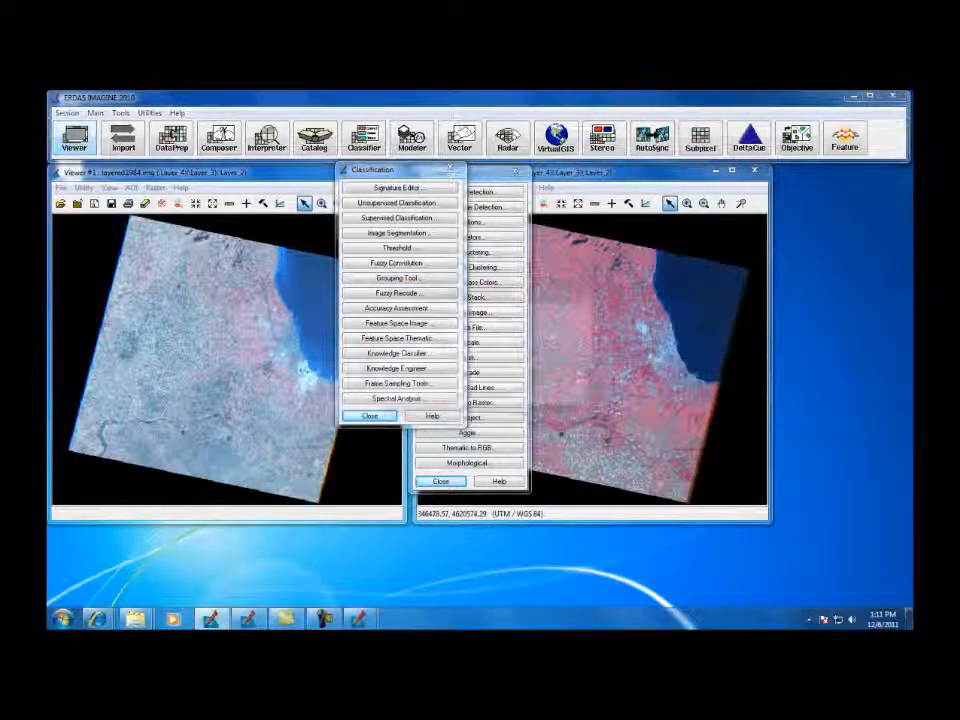
click(420, 380)
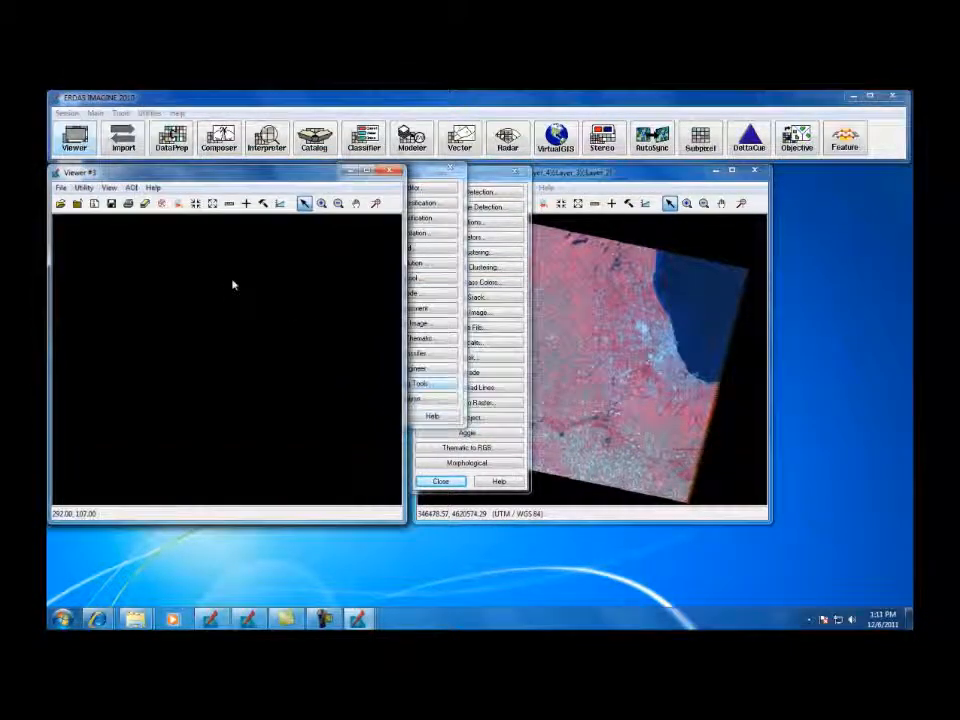
click(60, 203)
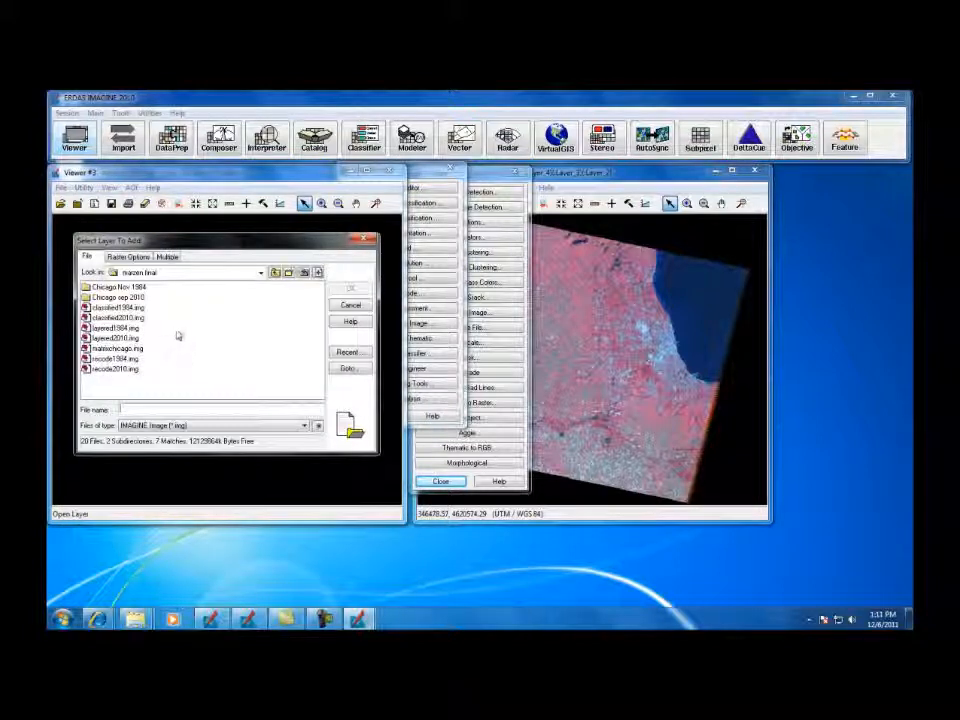
click(346, 352)
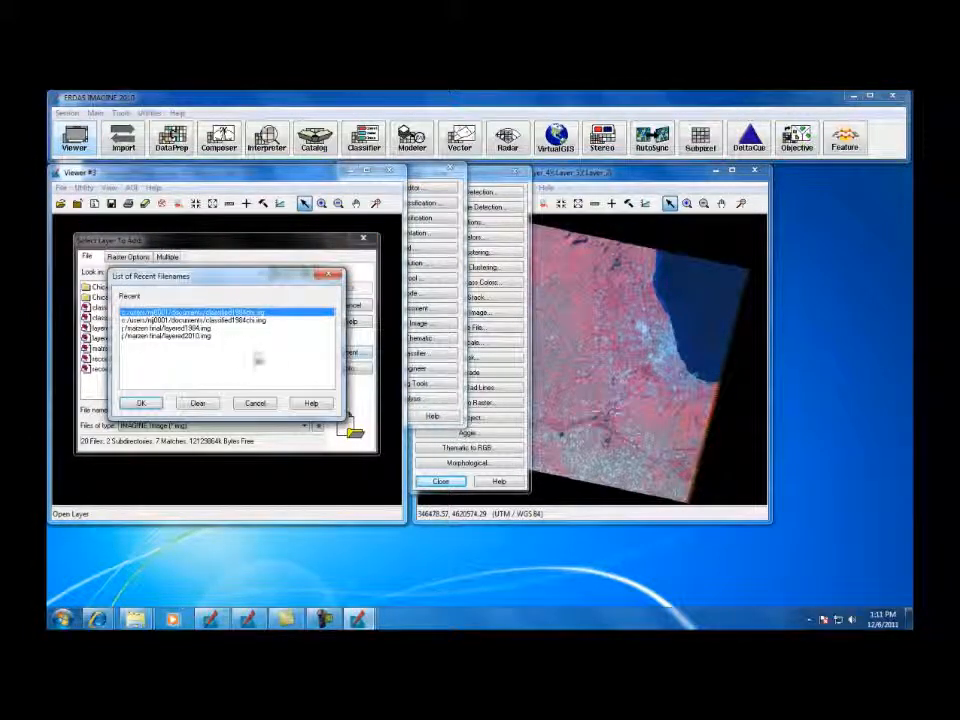
double_click(255, 320)
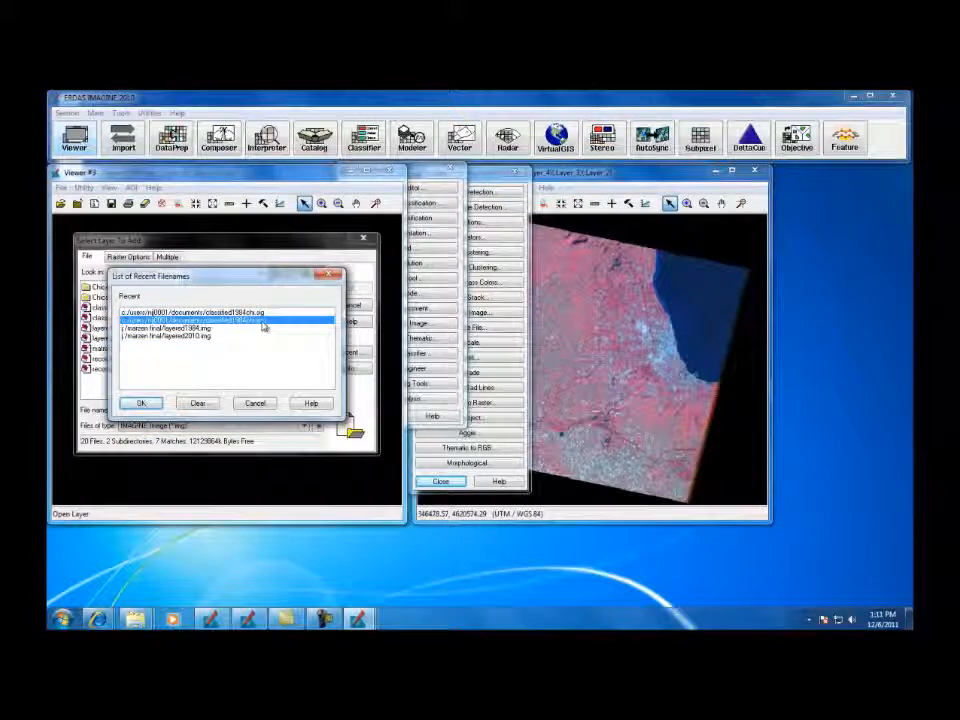
click(350, 288)
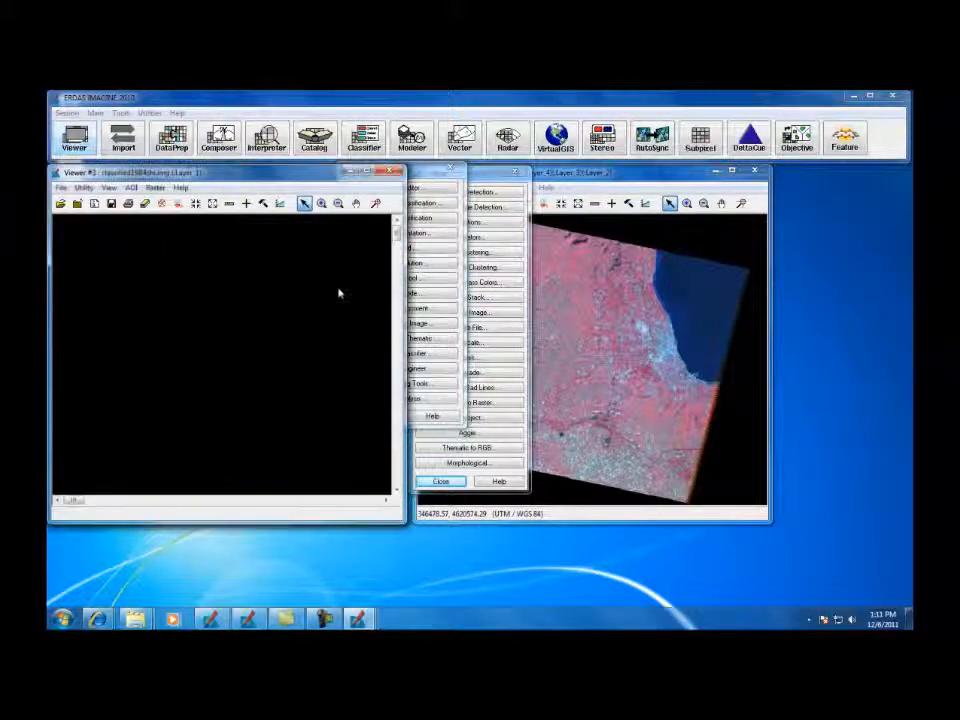
right_click(222, 290)
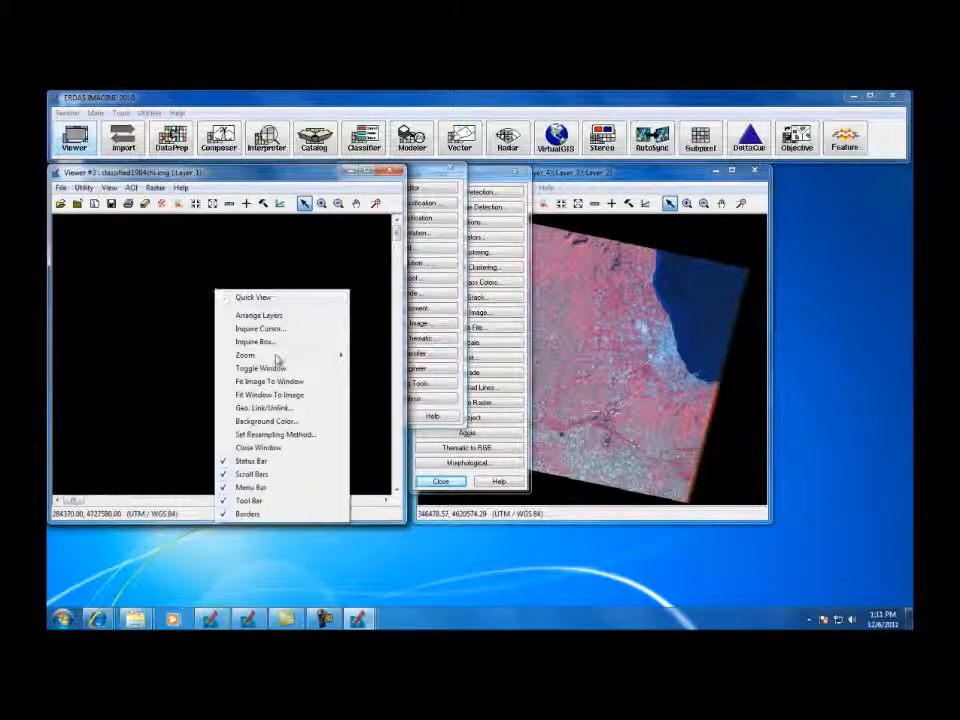
click(276, 378)
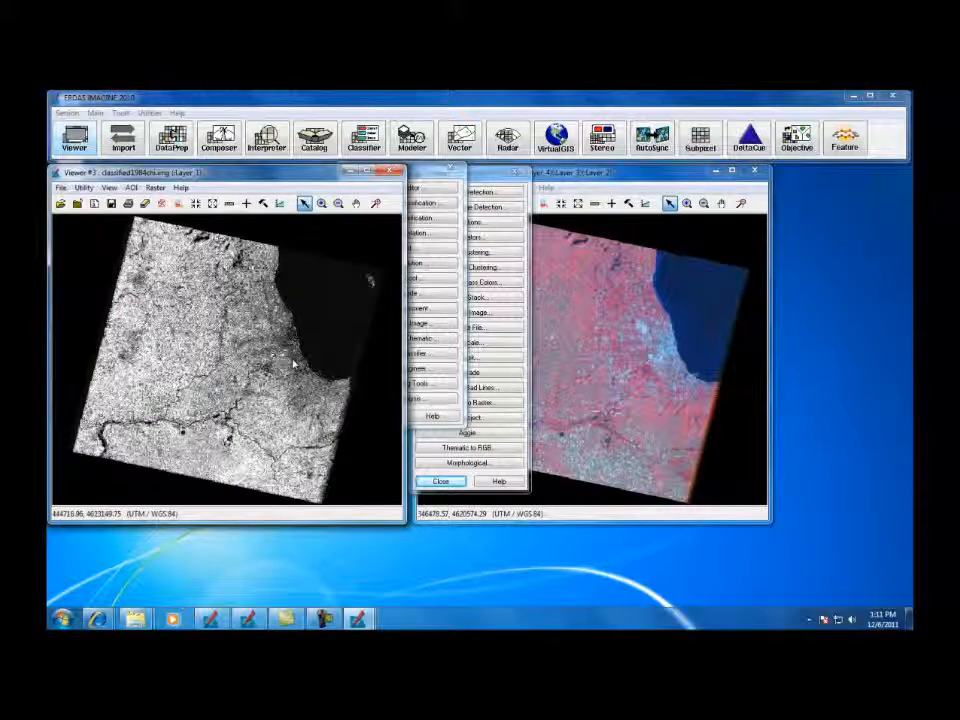
scroll(222, 272, up, 2)
scroll(278, 354, up, 2)
scroll(275, 352, down, 2)
scroll(275, 352, down, 3)
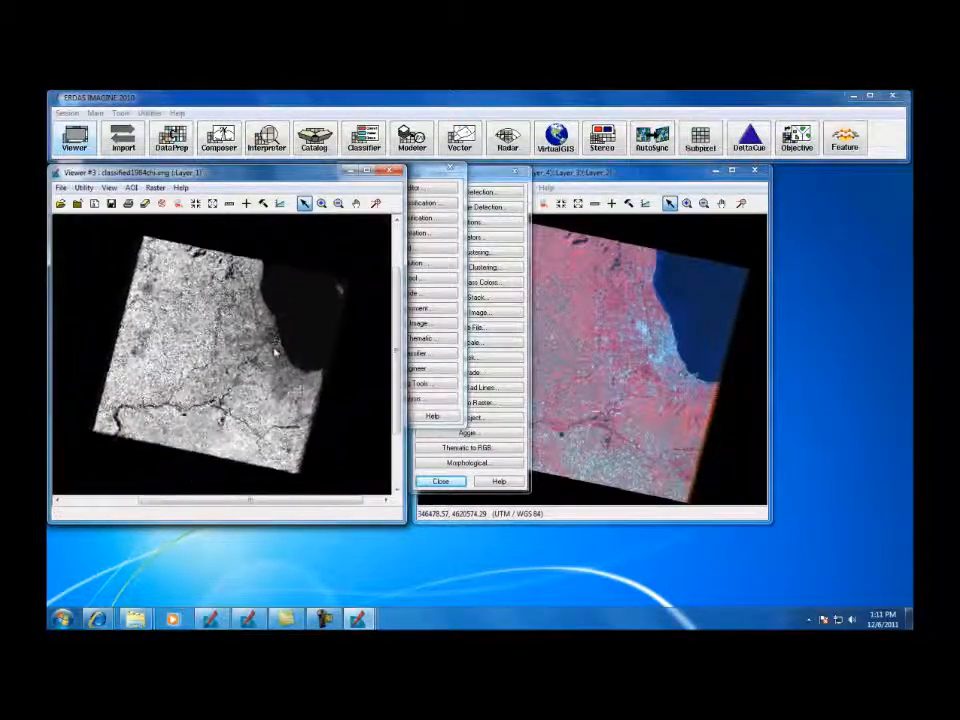
scroll(275, 352, up, 1)
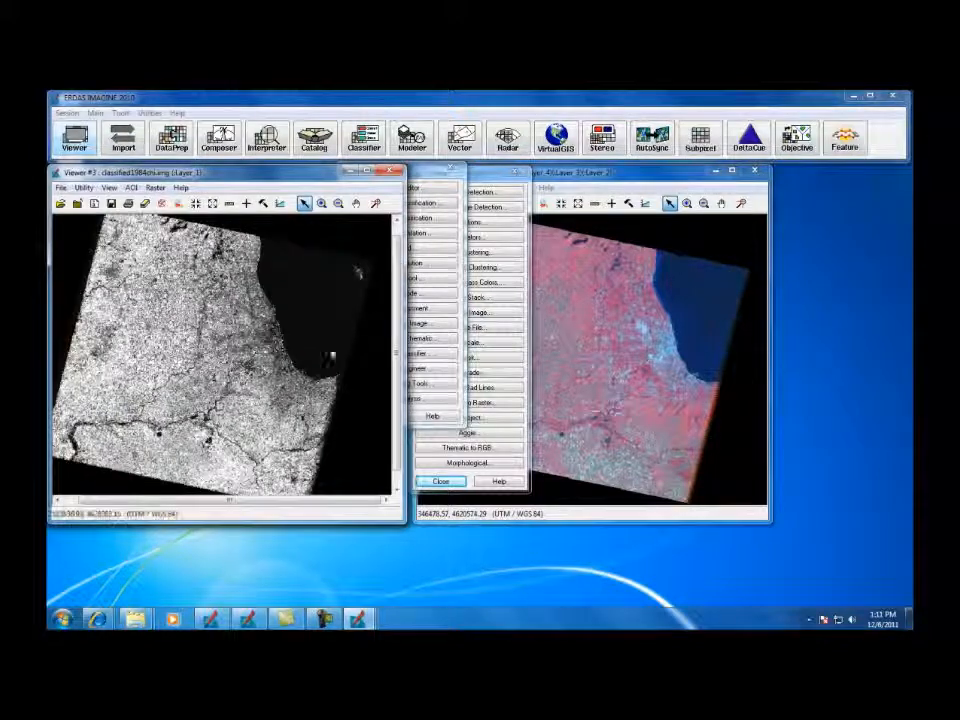
Move Viewer #2 with the layered 2010 image aside and minimize it.
click(604, 176)
drag(604, 176, 743, 170)
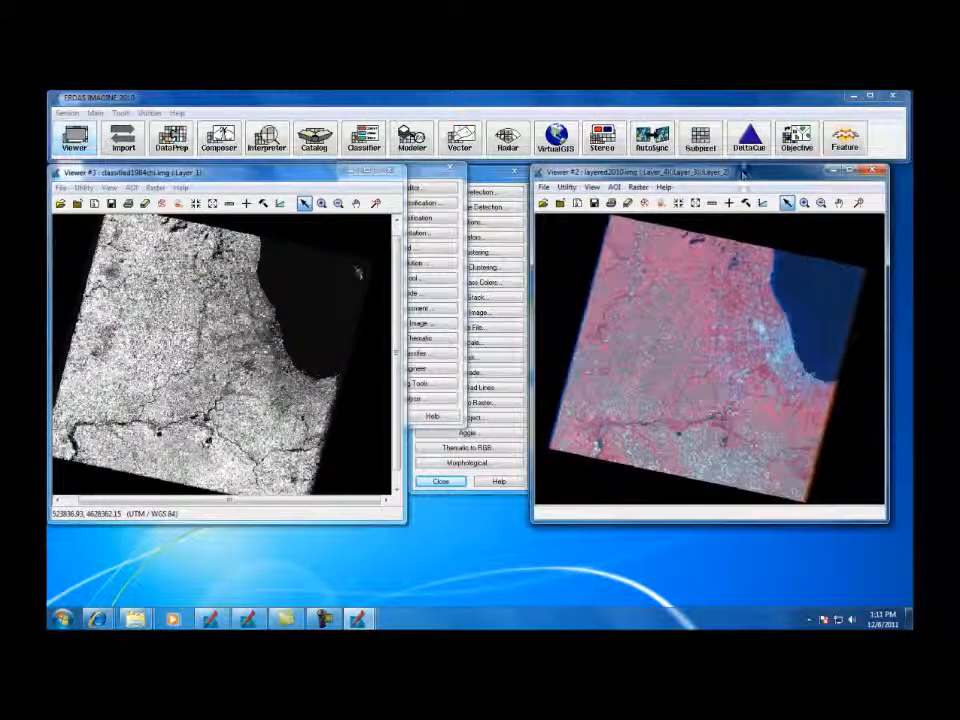
click(454, 300)
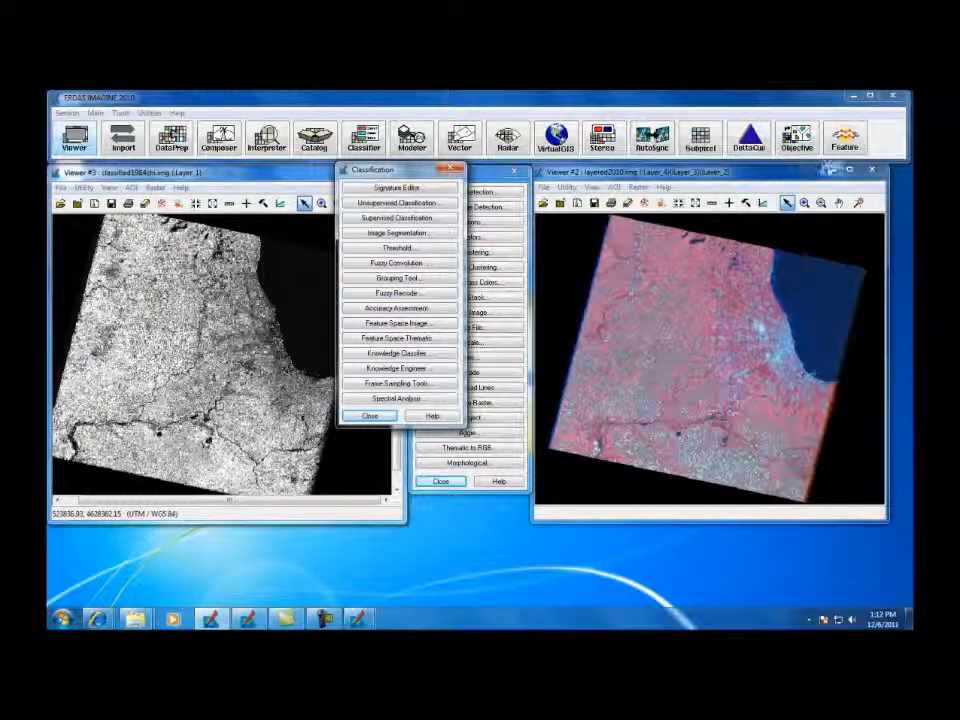
click(833, 170)
Open the raster attribute table of classified1984chi.img, enlarge its window, and place it beside Viewer #3.
drag(155, 172, 401, 180)
click(402, 196)
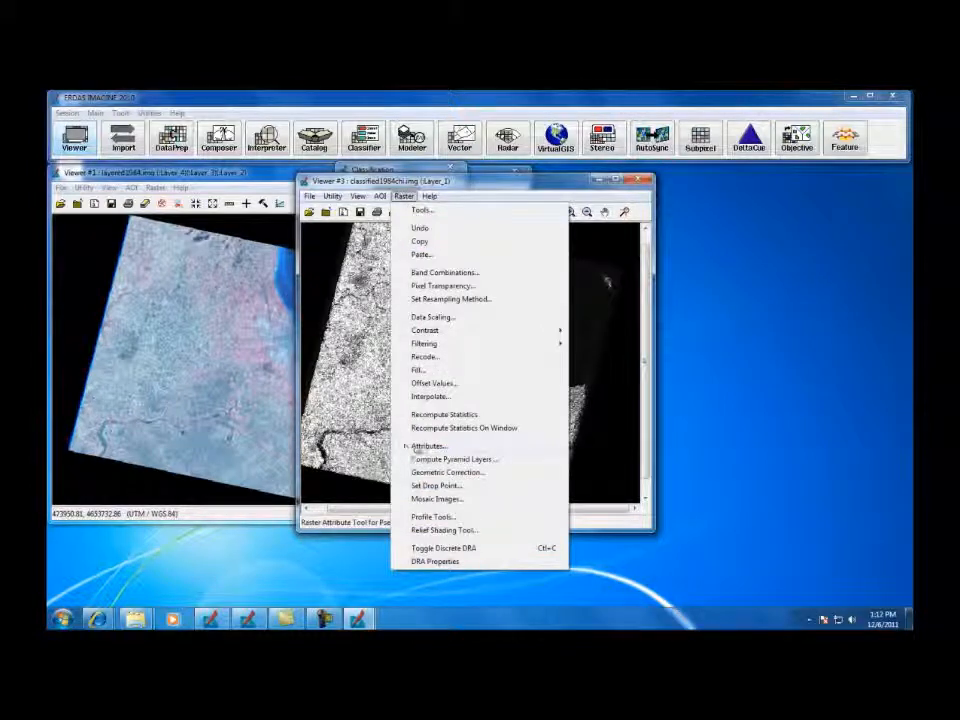
click(426, 445)
drag(550, 293, 602, 181)
drag(676, 365, 785, 462)
drag(600, 181, 739, 210)
drag(420, 183, 287, 160)
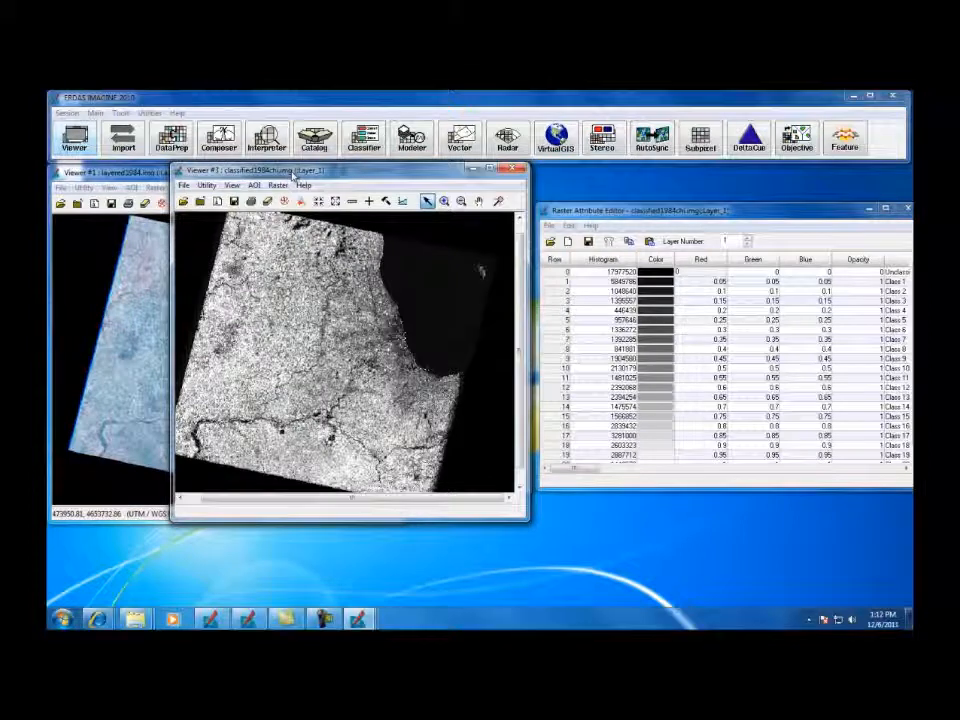
Set the colour of the Unclassified row to White and the colour of Class 1 to Blue.
click(566, 272)
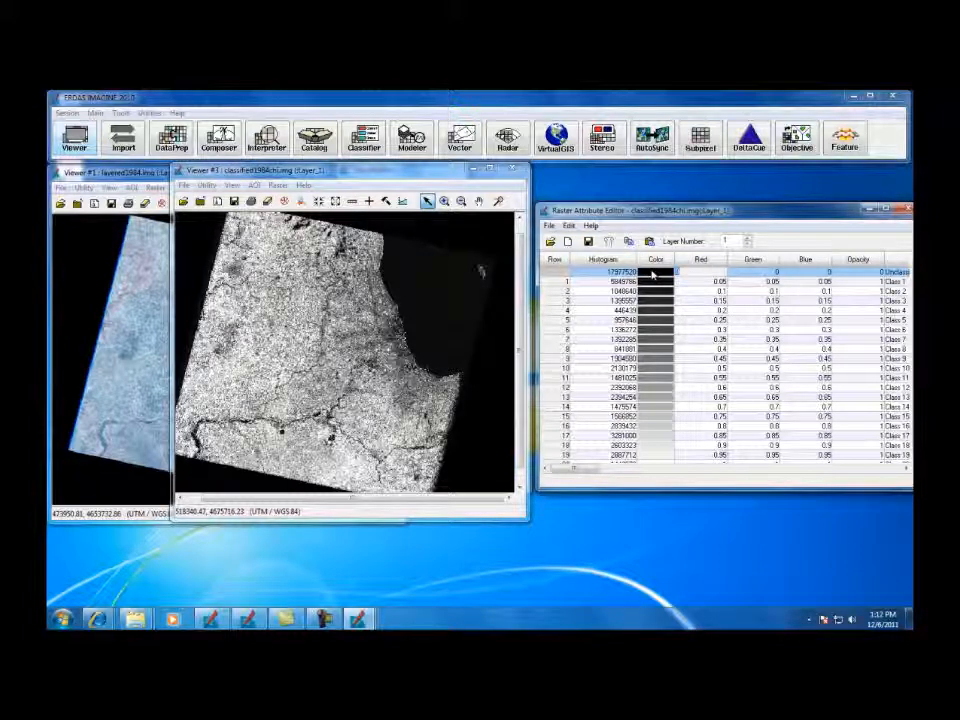
click(653, 276)
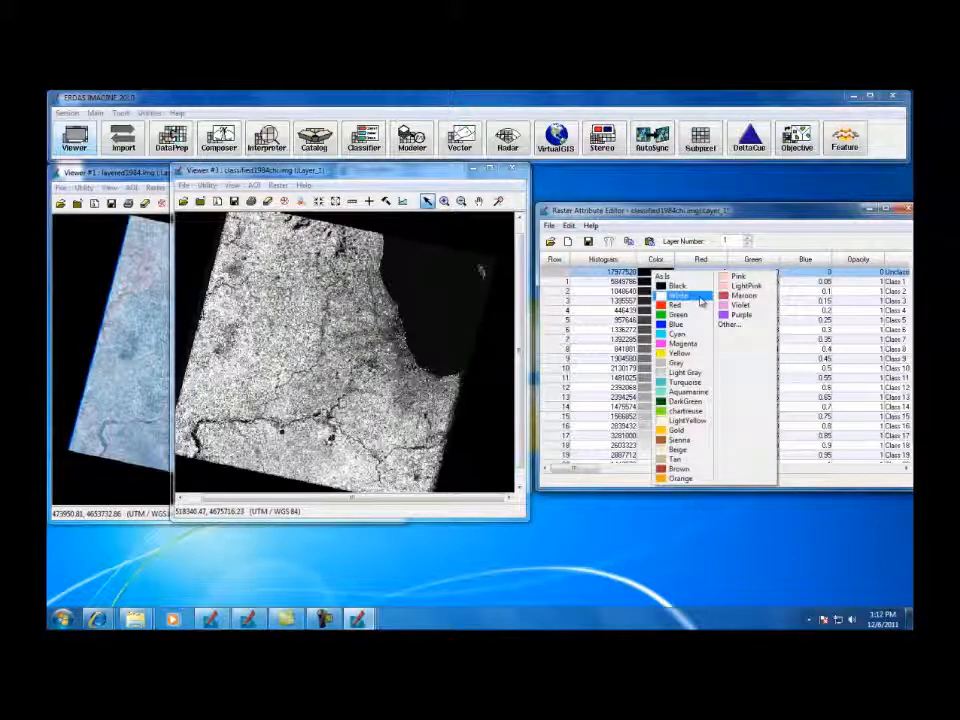
click(680, 291)
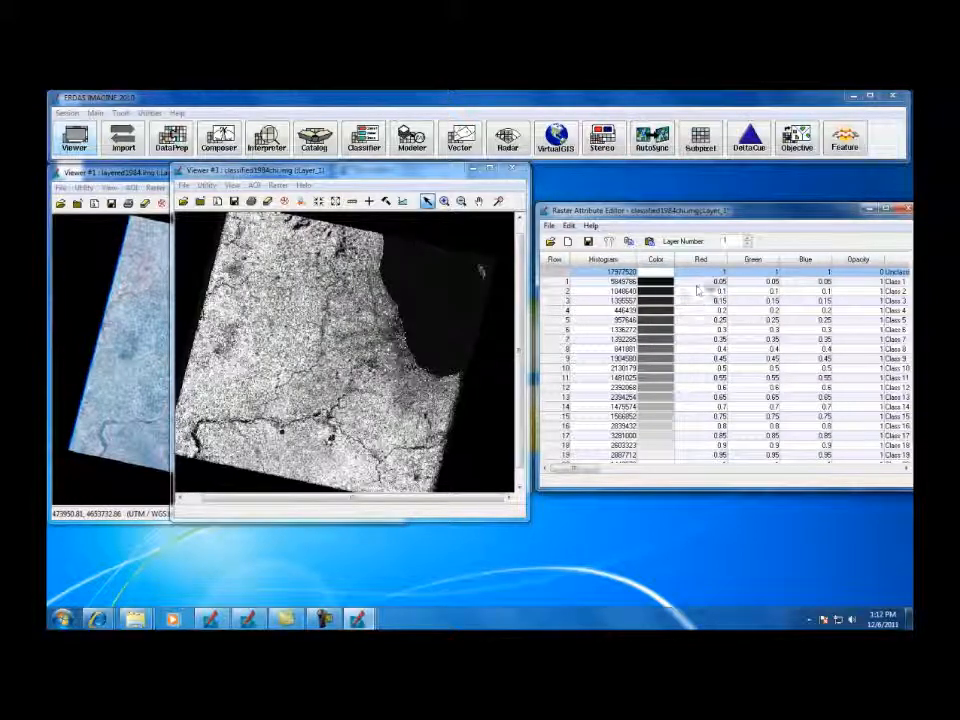
click(569, 282)
click(655, 282)
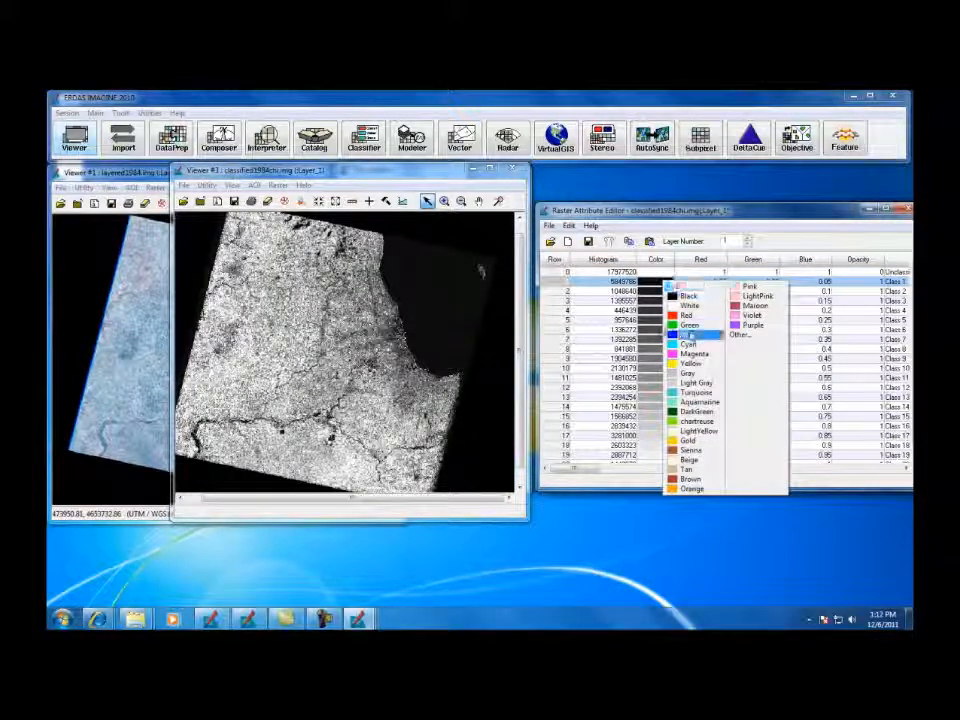
click(690, 337)
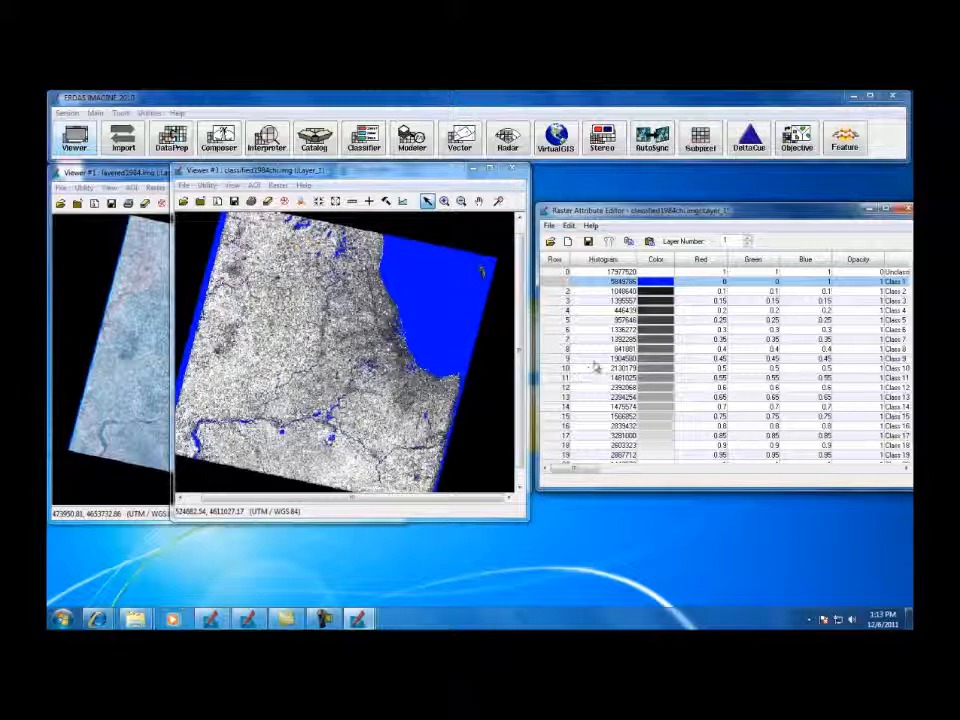
Review the remaining class rows and close the Raster Attribute Editor, Viewer #3 and the Classification dialog.
scroll(595, 368, down, 3)
scroll(596, 368, up, 3)
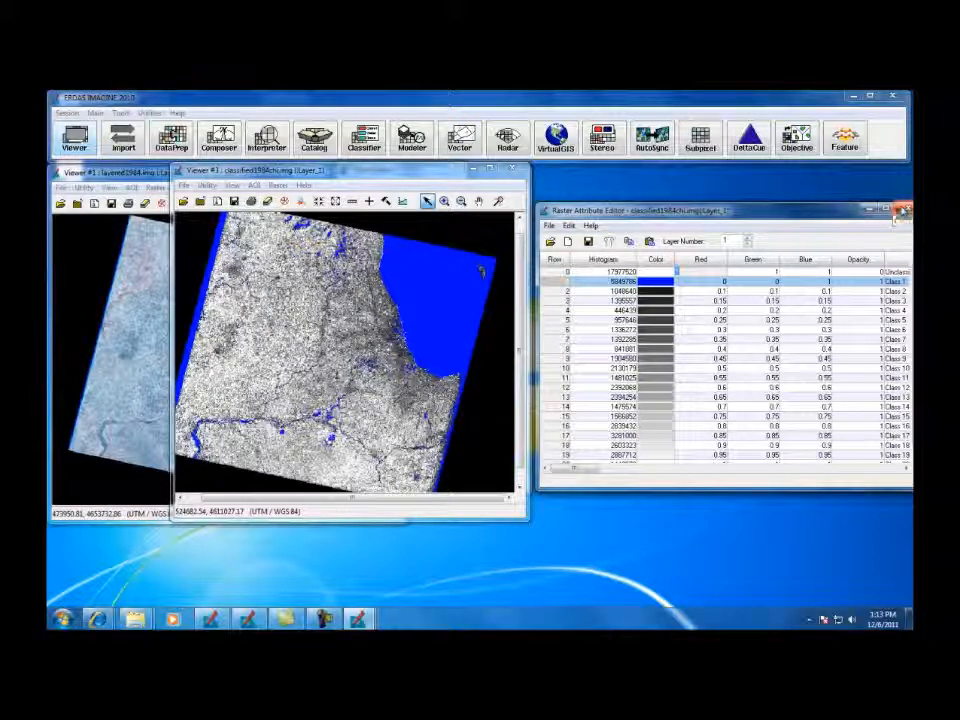
click(903, 210)
click(470, 400)
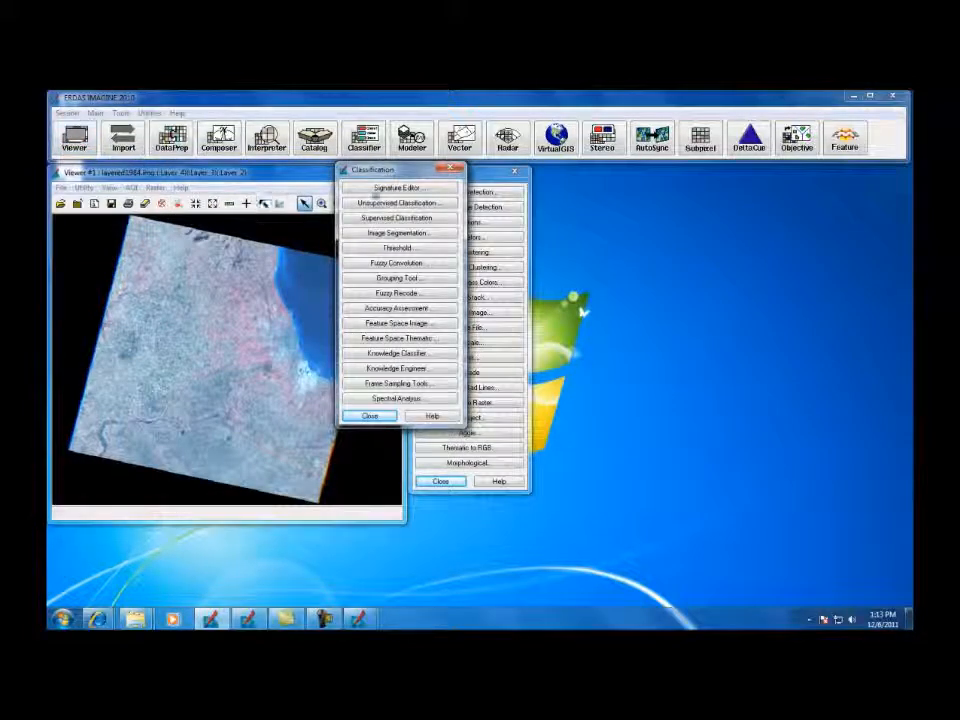
click(449, 169)
Open a new classic viewer and start adding a layer to it.
click(74, 140)
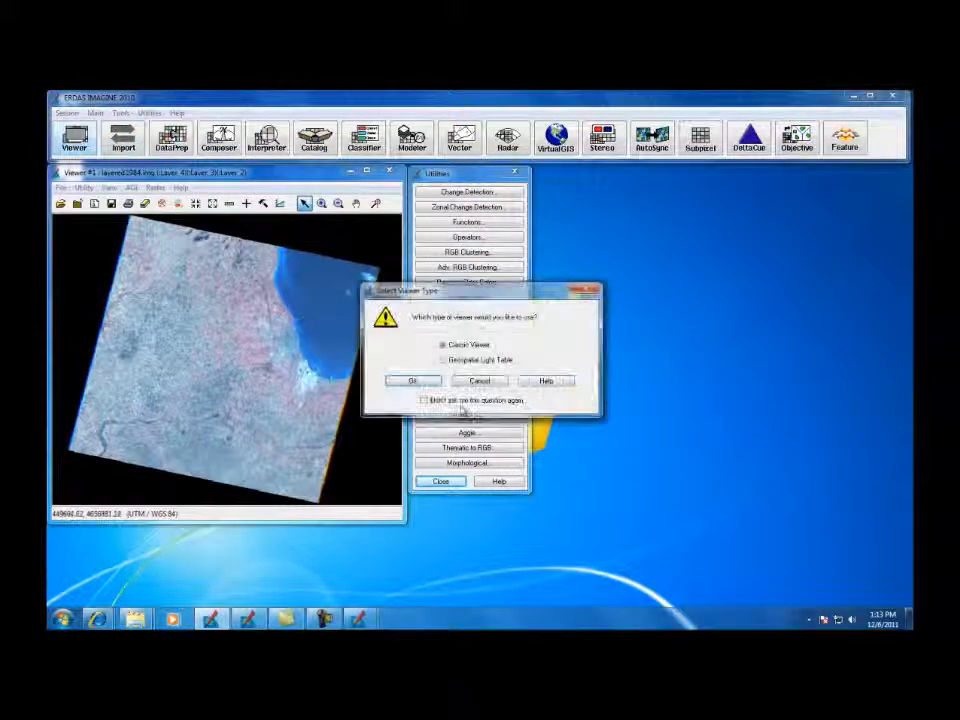
click(418, 381)
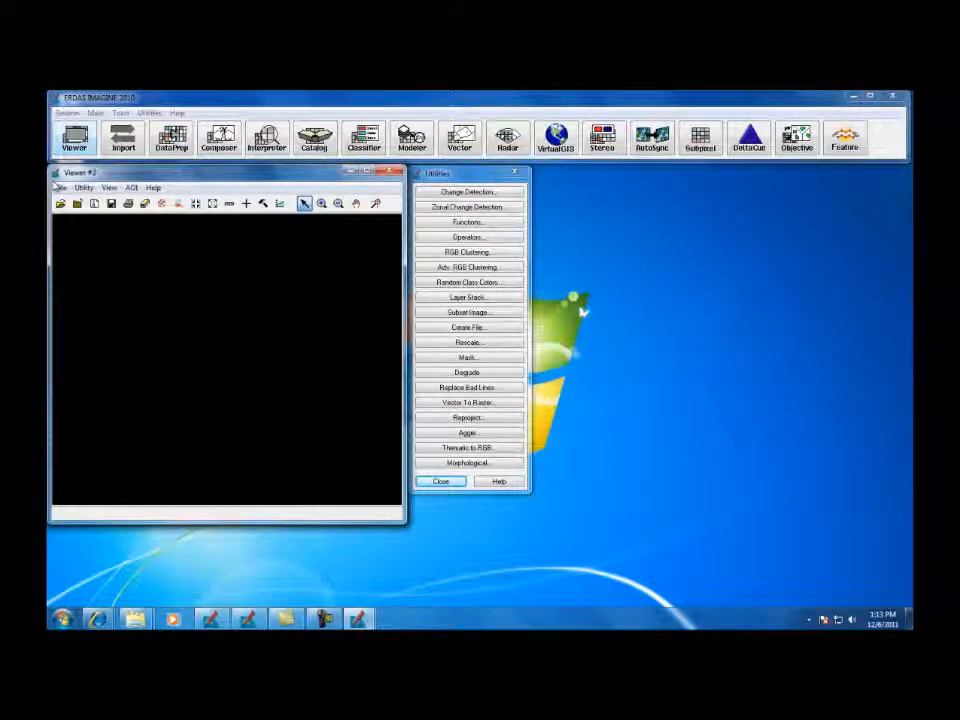
click(60, 203)
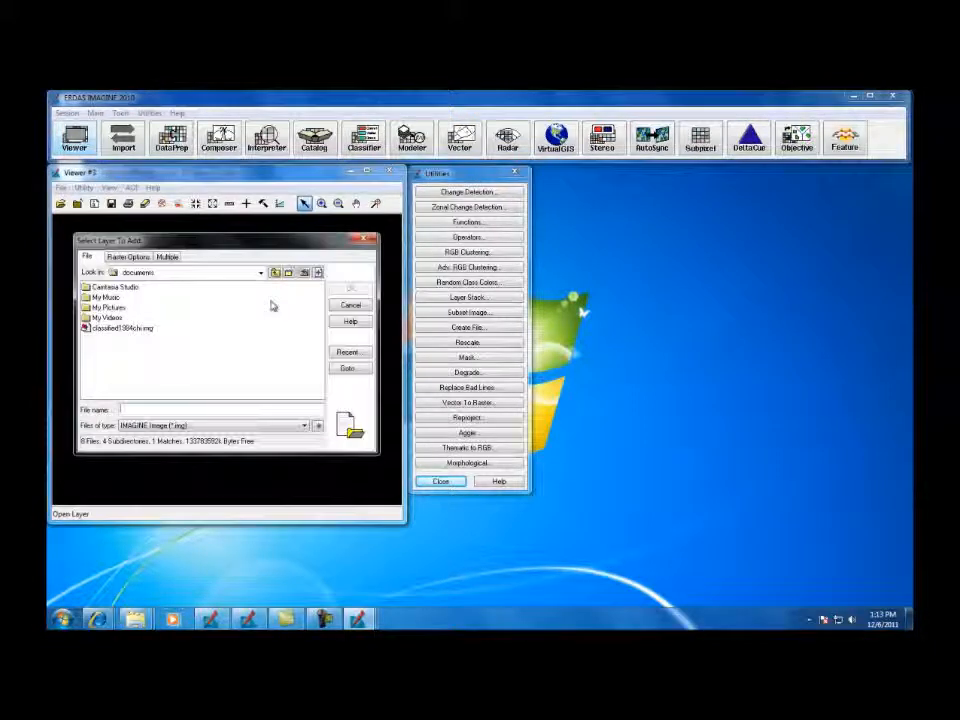
click(347, 352)
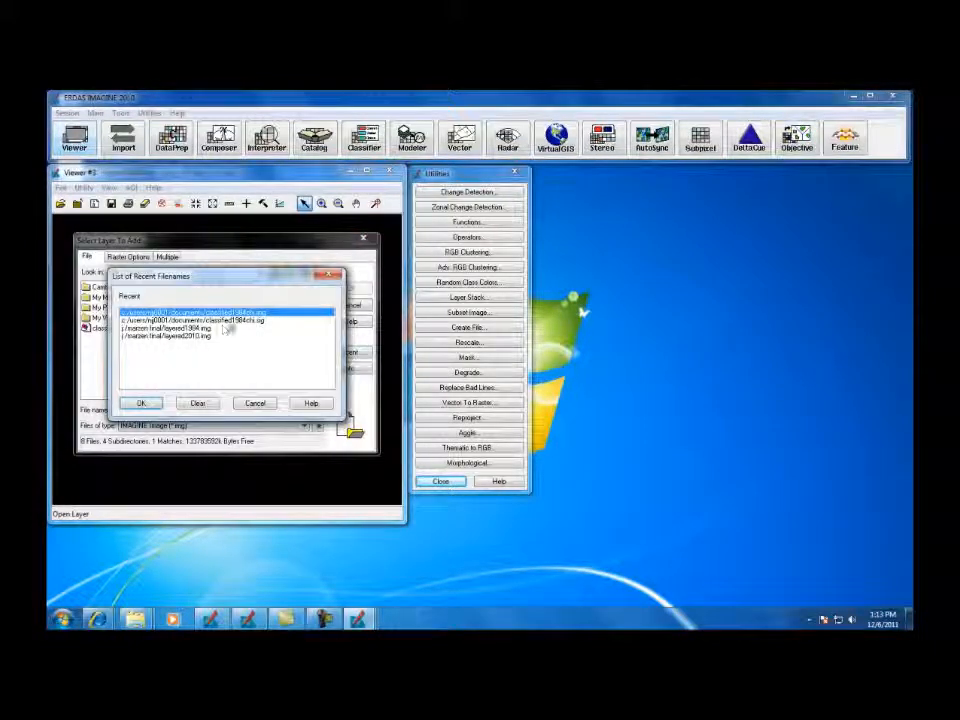
click(212, 403)
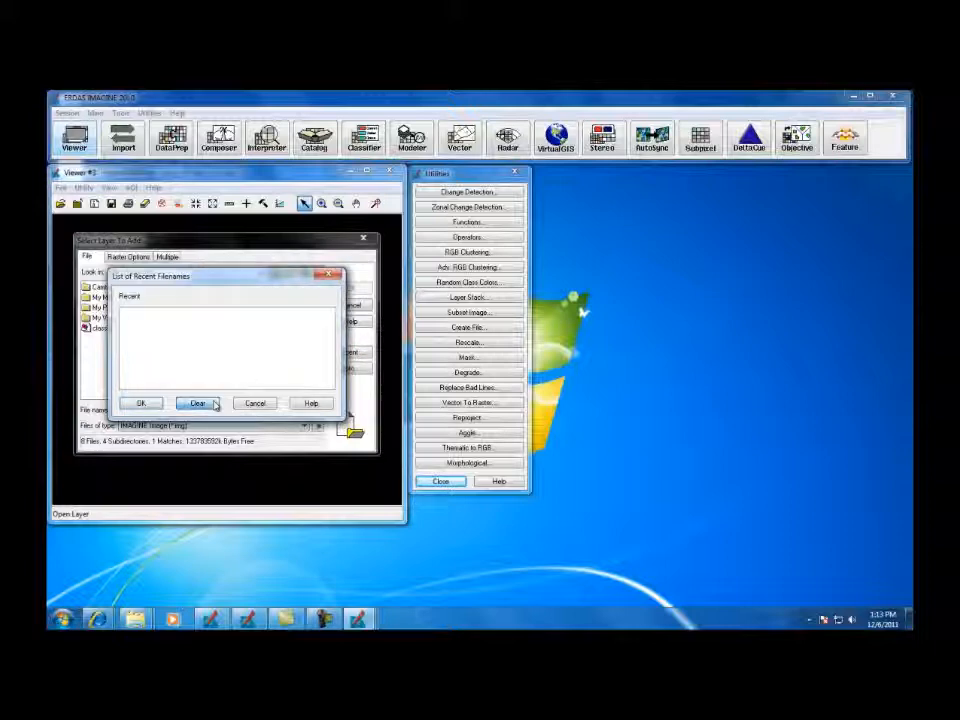
click(255, 403)
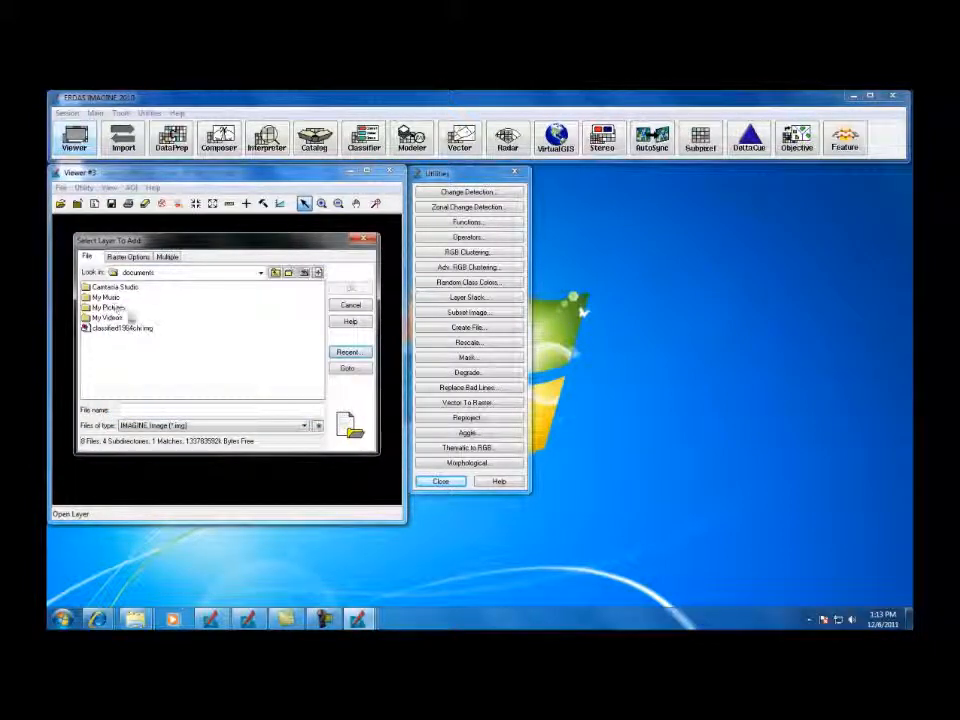
Browse to the Marzen final folder on the J: drive for the layer to add.
click(261, 272)
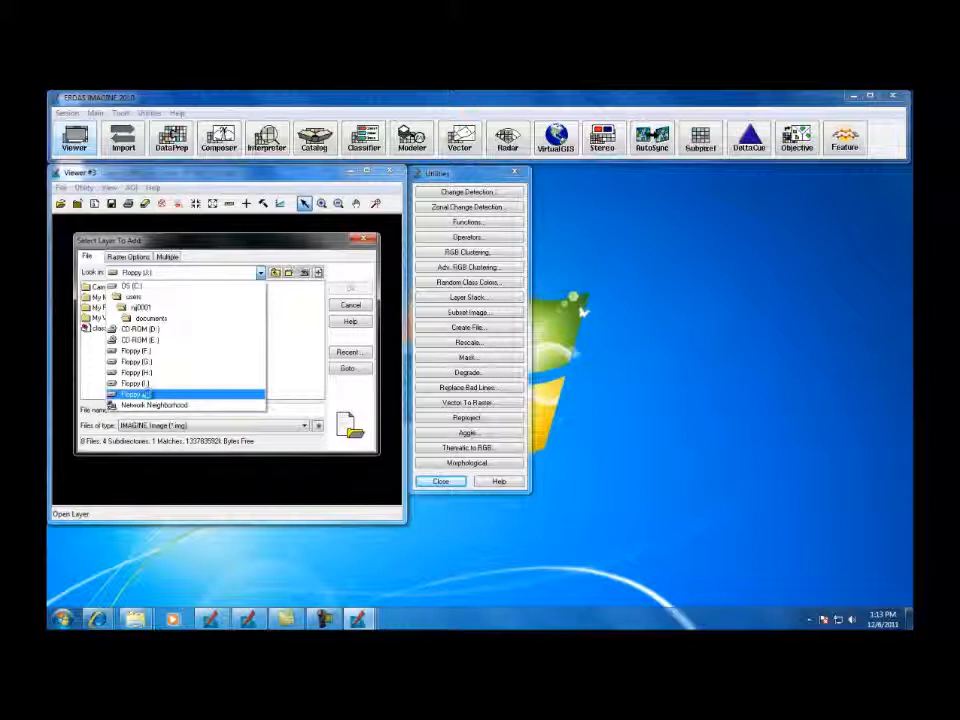
click(150, 395)
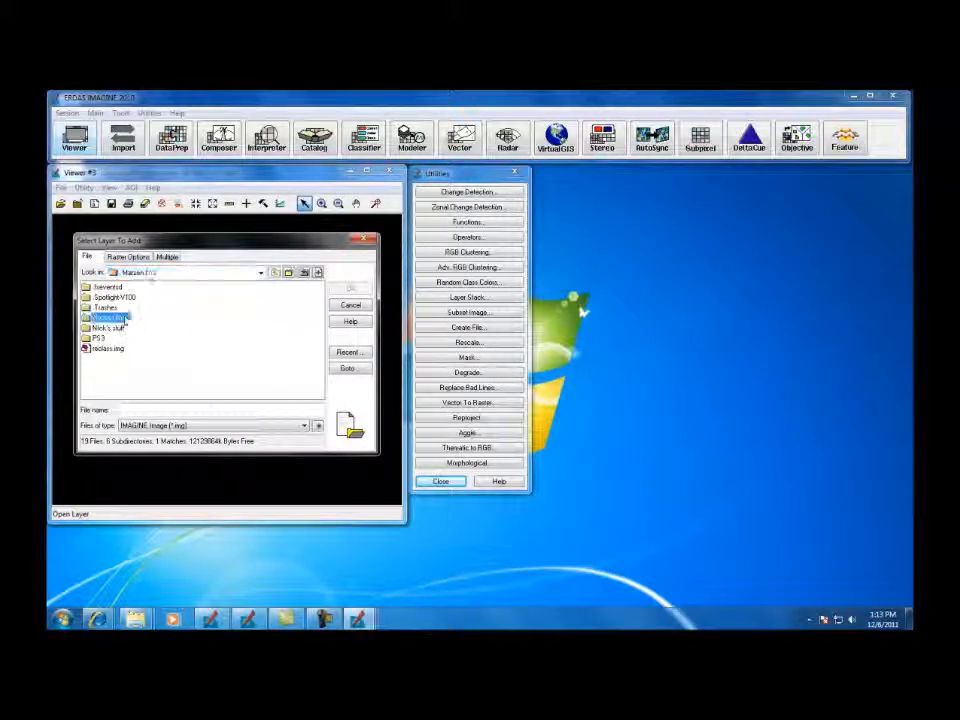
double_click(125, 320)
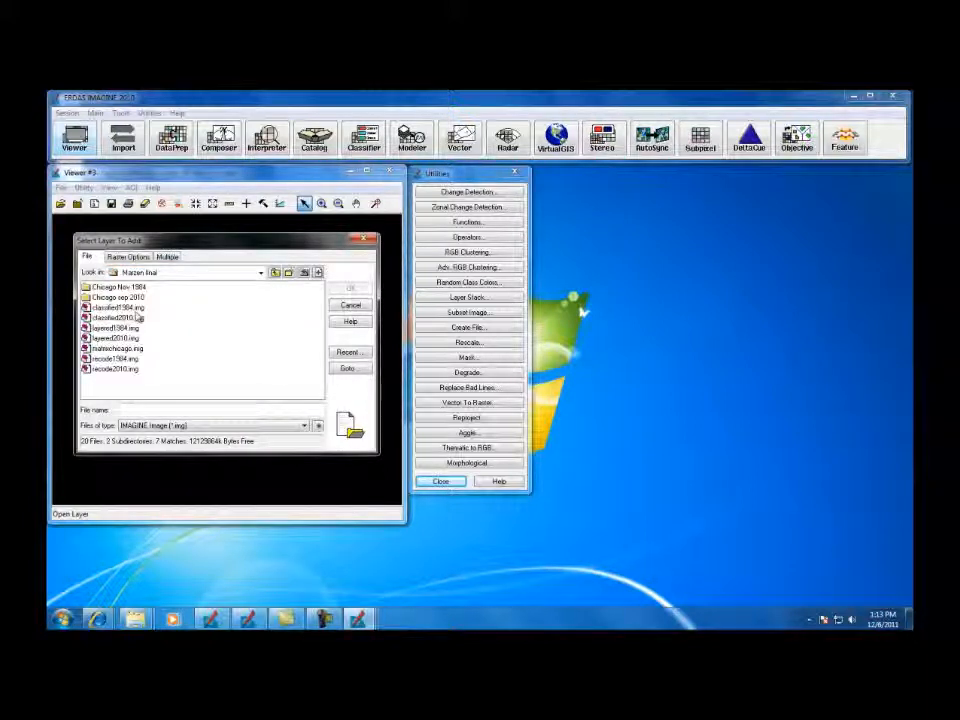